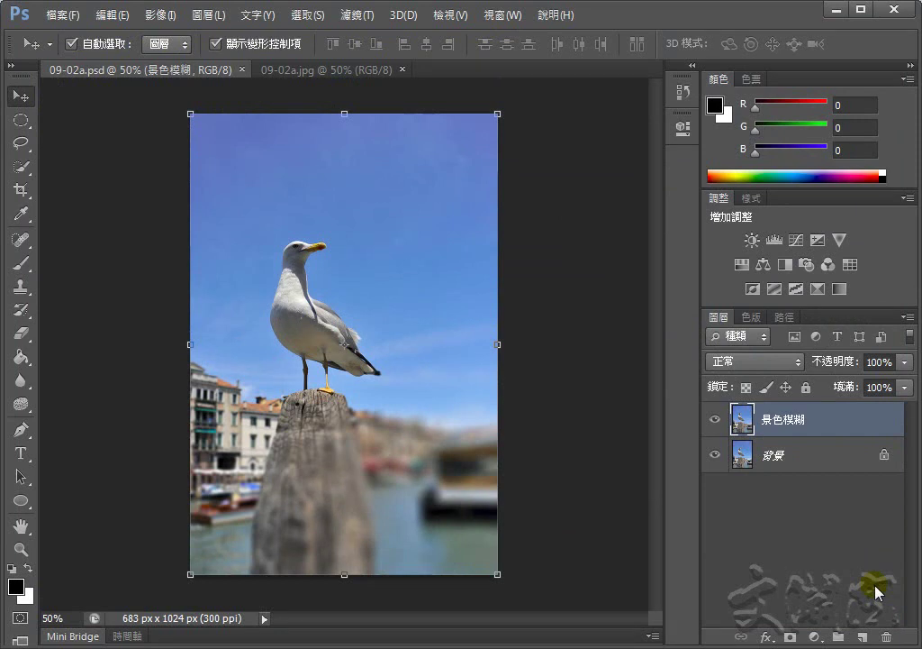
# Deselect the 景色模糊 layer and switch to the unedited 09-02a.jpg document.
pyautogui.click(584, 292)
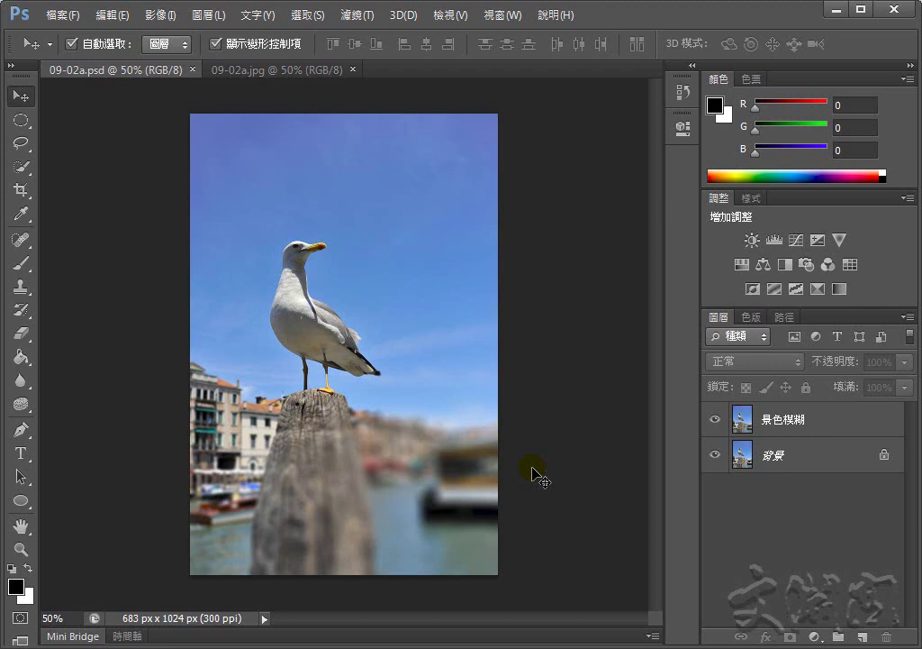
pyautogui.click(274, 72)
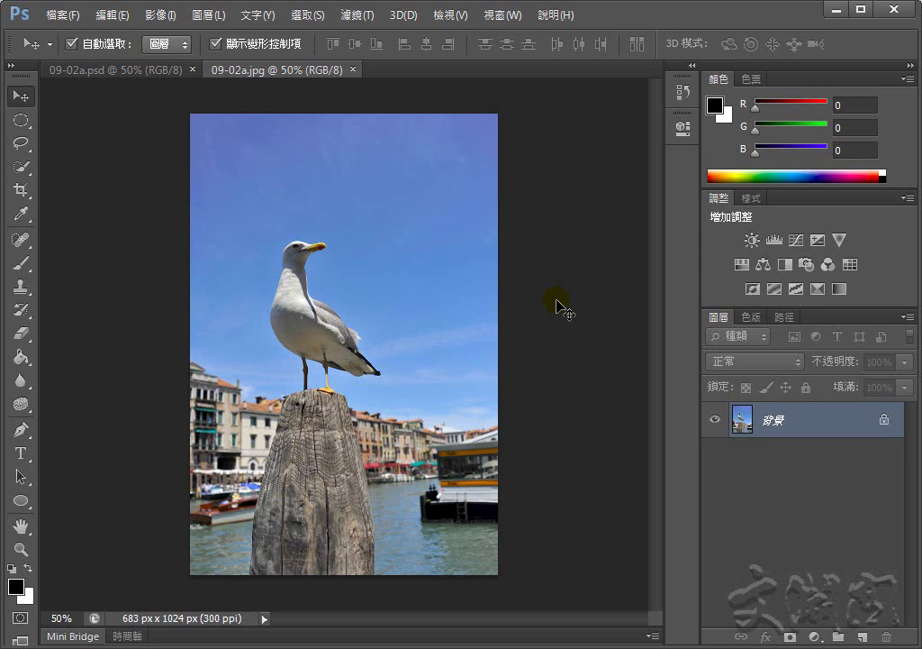
# Duplicate the seagull photo to a layer named 景色模糊 and start Field Blur on it.
pyautogui.hotkey('ctrl', 'j')
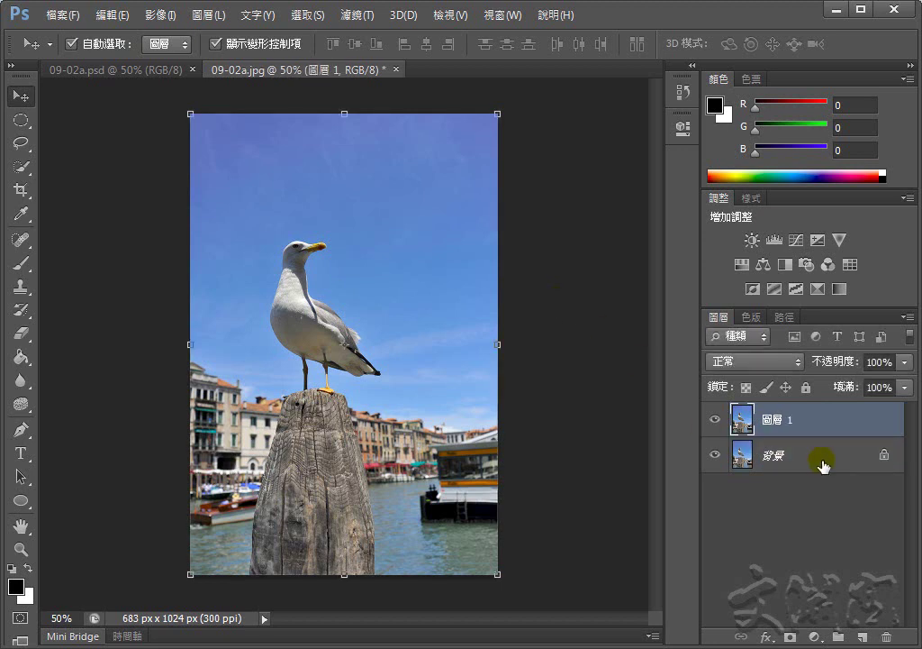
pyautogui.doubleClick(776, 420)
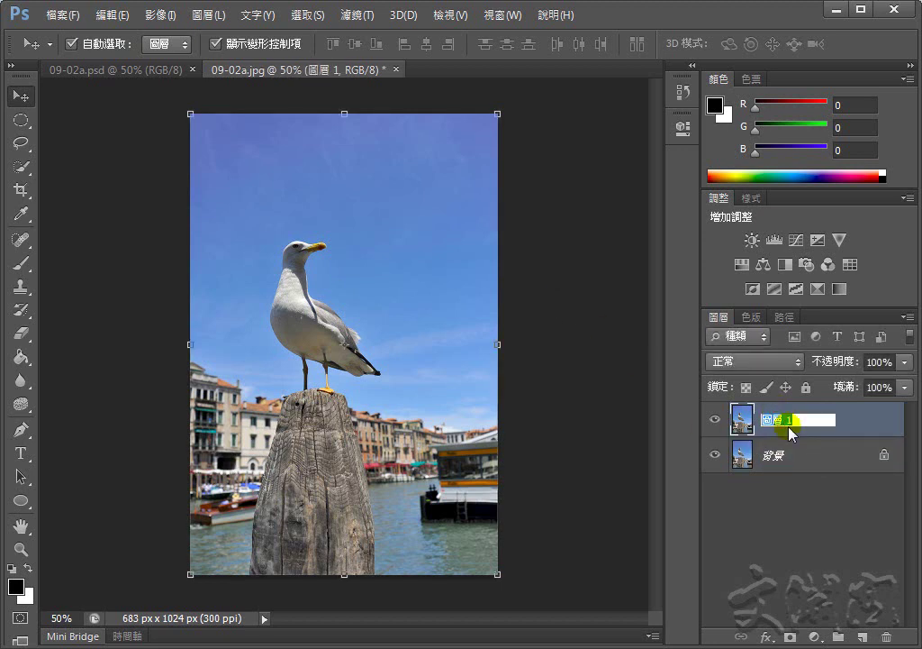
pyautogui.write('綠色')
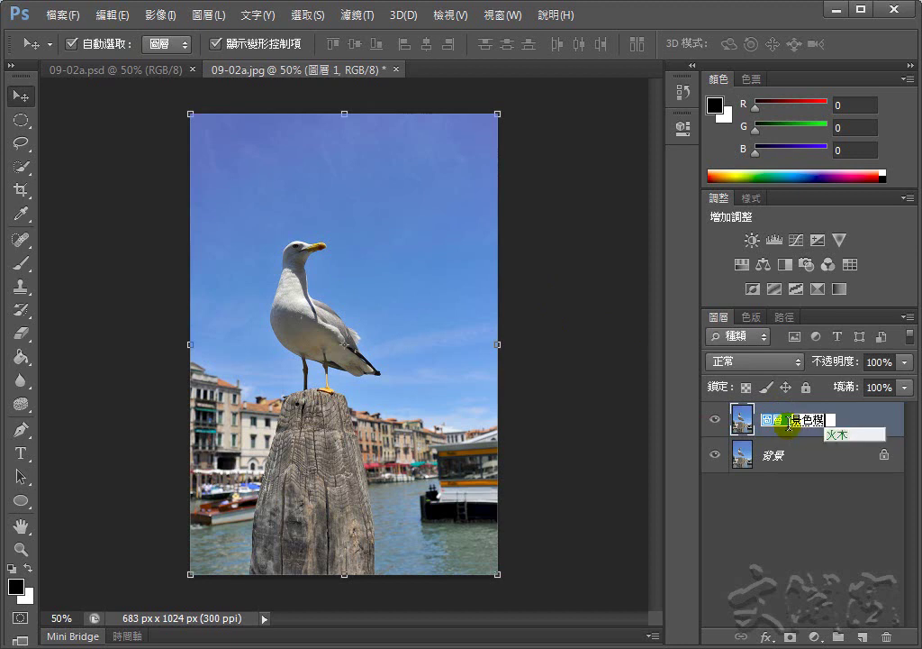
pyautogui.write('模糊')
pyautogui.press('Return')
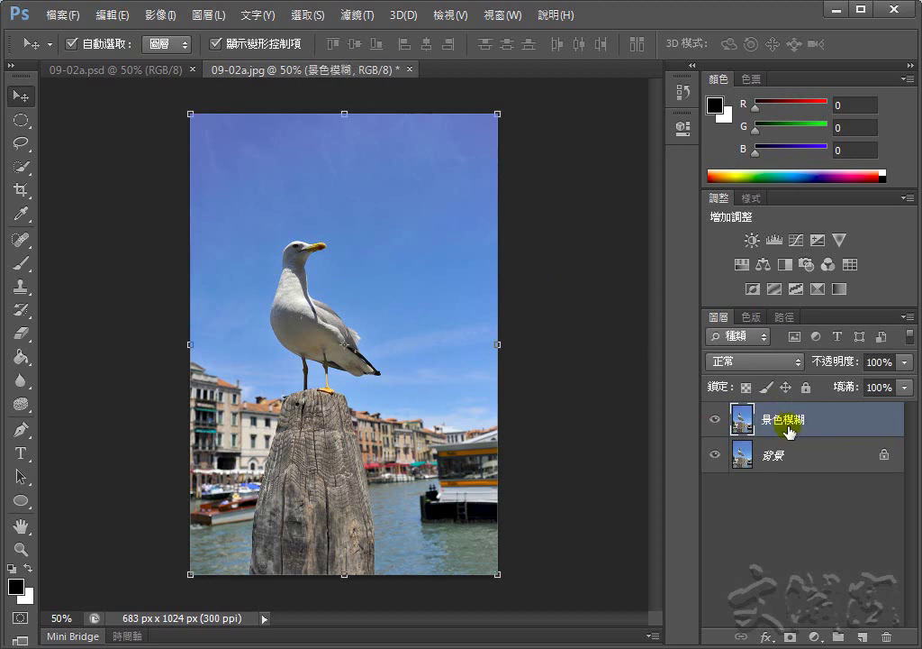
pyautogui.click(347, 17)
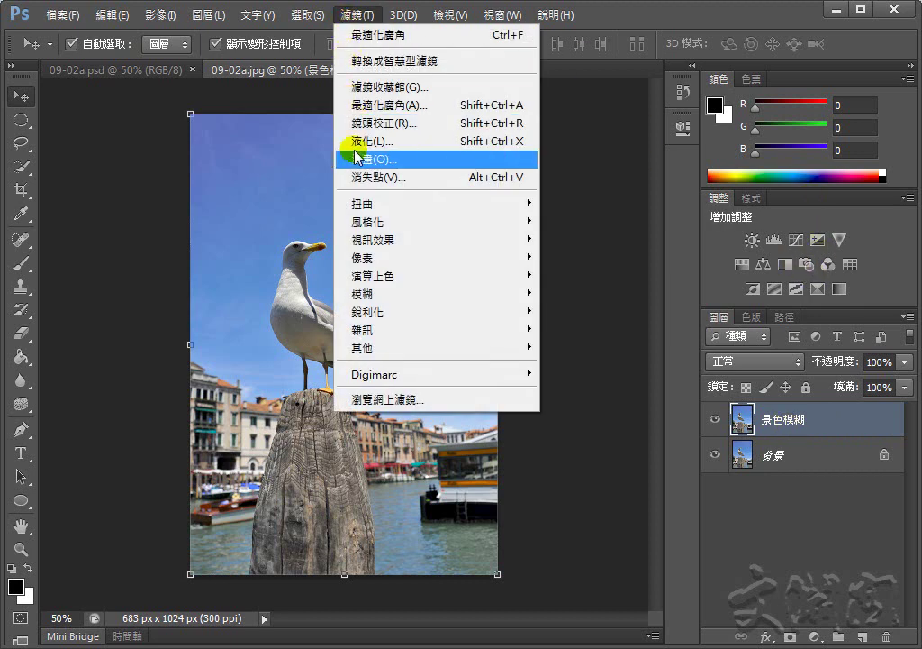
pyautogui.moveTo(362, 294)
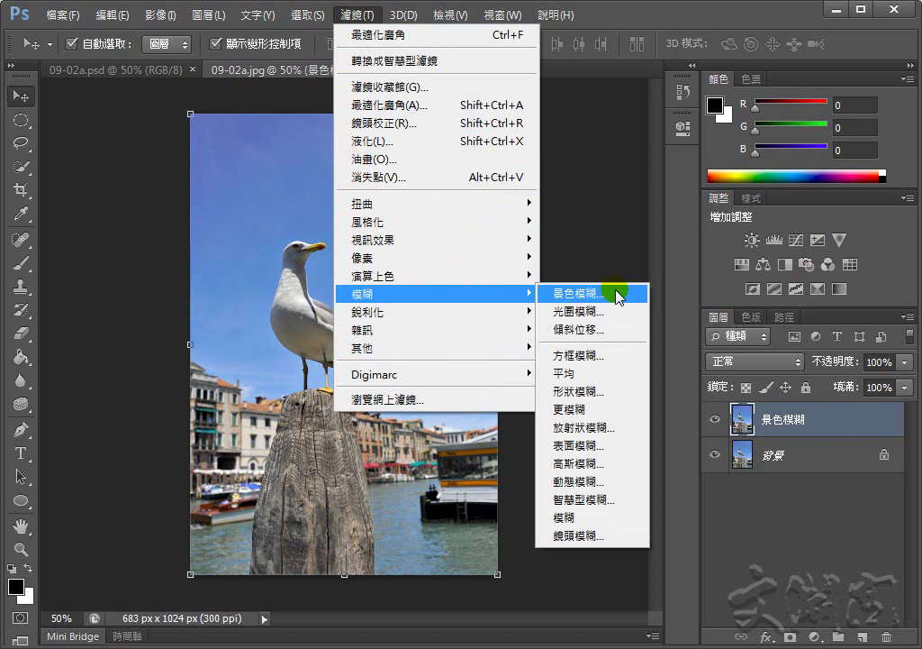
pyautogui.click(620, 295)
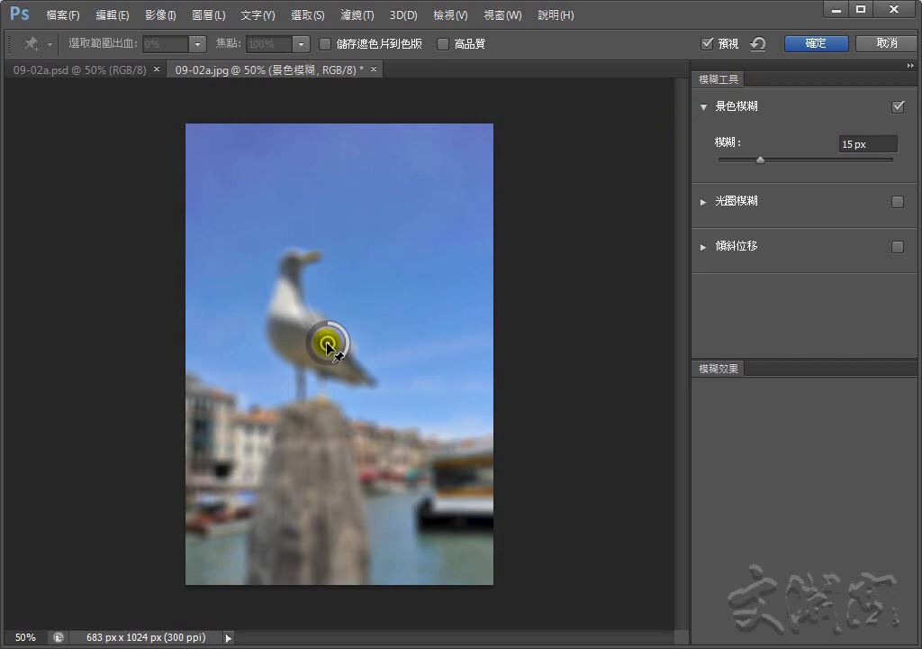
# Move the Field Blur pin over the right-side boats and set its blur to 18 px.
pyautogui.moveTo(329, 345); pyautogui.dragTo(423, 443)
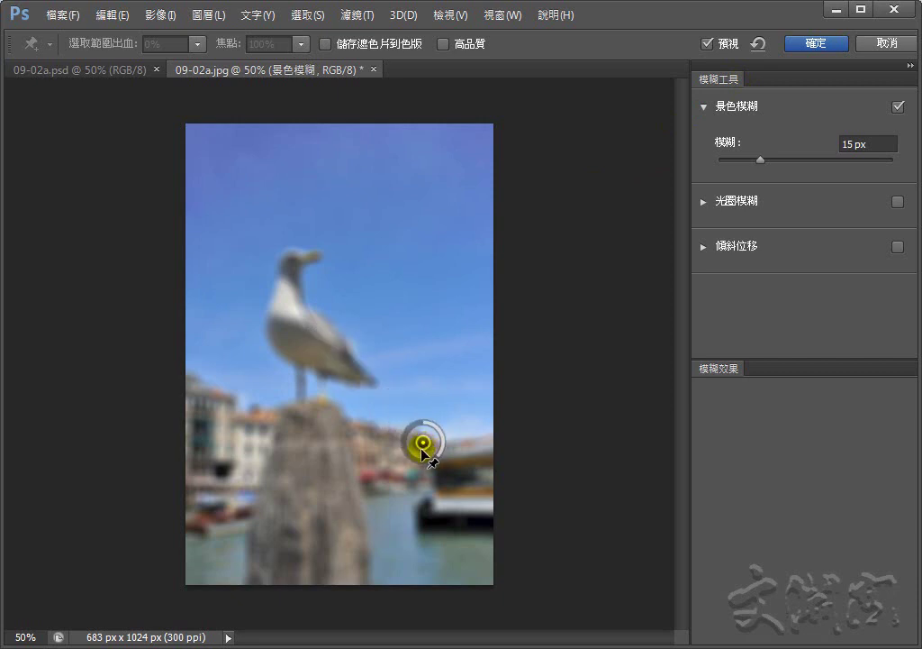
pyautogui.moveTo(419, 451); pyautogui.dragTo(426, 442)
pyautogui.click(851, 143)
pyautogui.click(682, 151)
pyautogui.write('1')
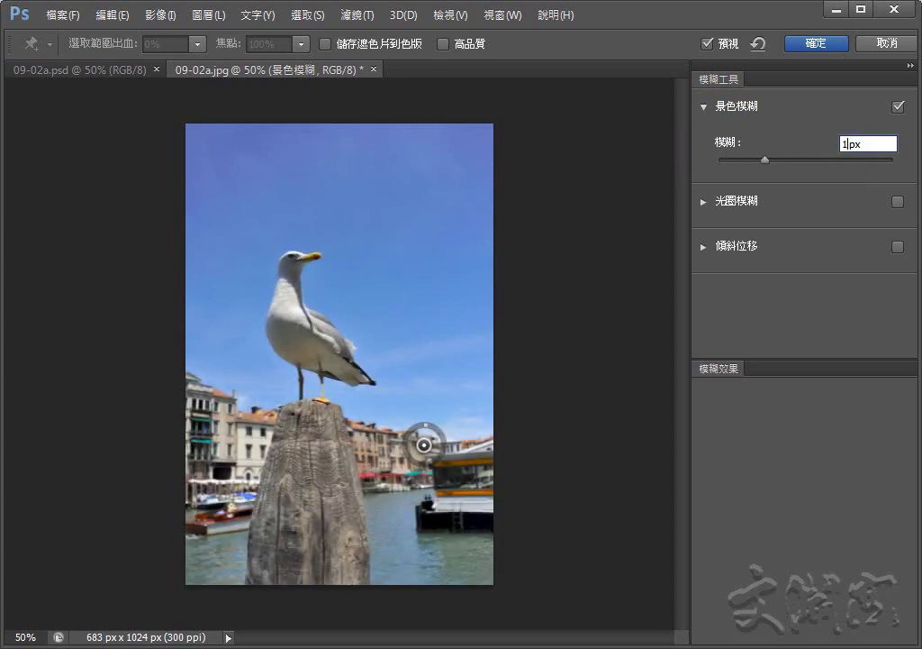
pyautogui.write('8')
pyautogui.press('Return')
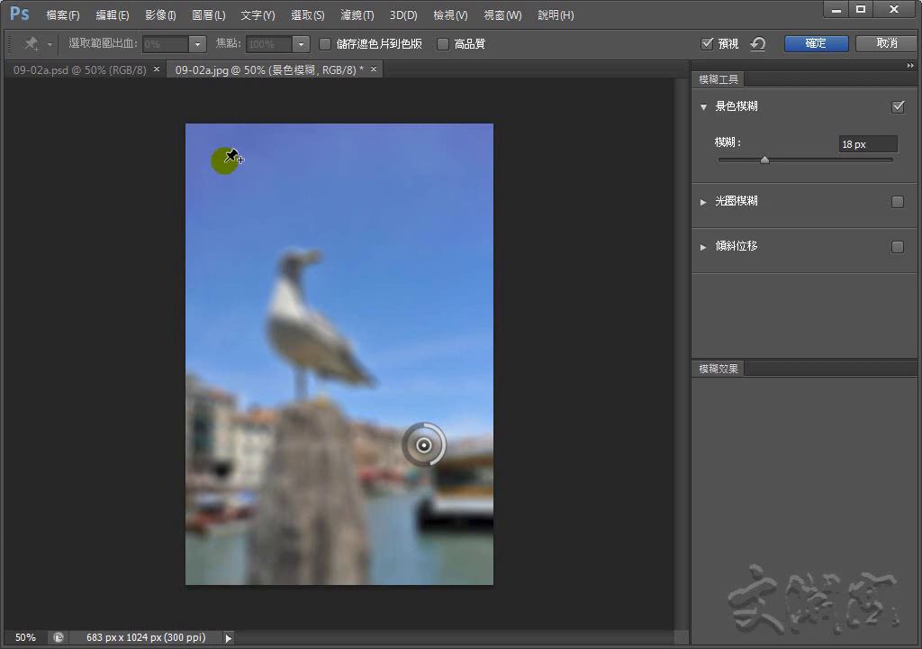
# Add a Field Blur pin in the upper-left sky with 20 px blur.
pyautogui.click(224, 162)
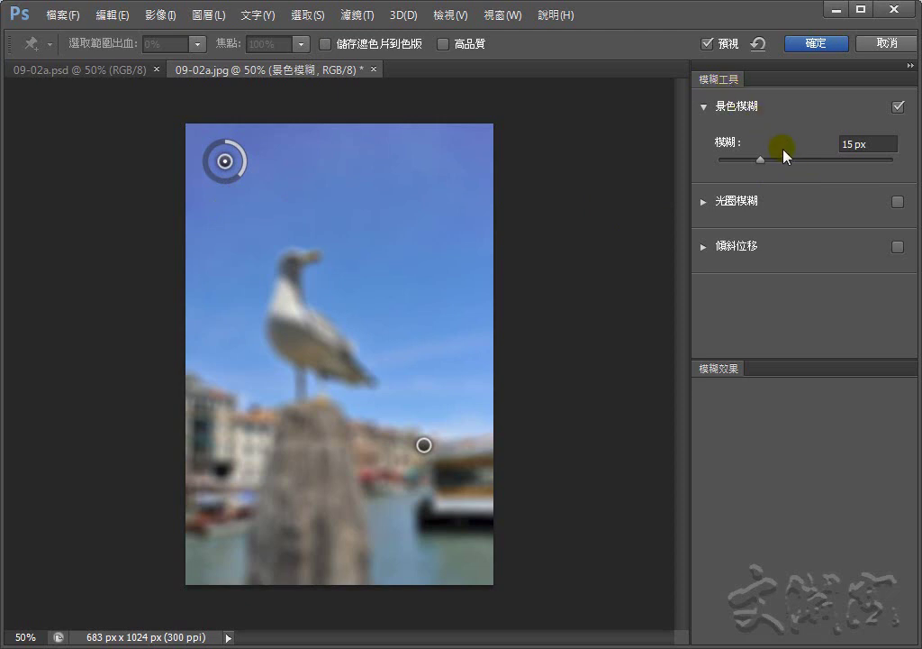
pyautogui.doubleClick(854, 144)
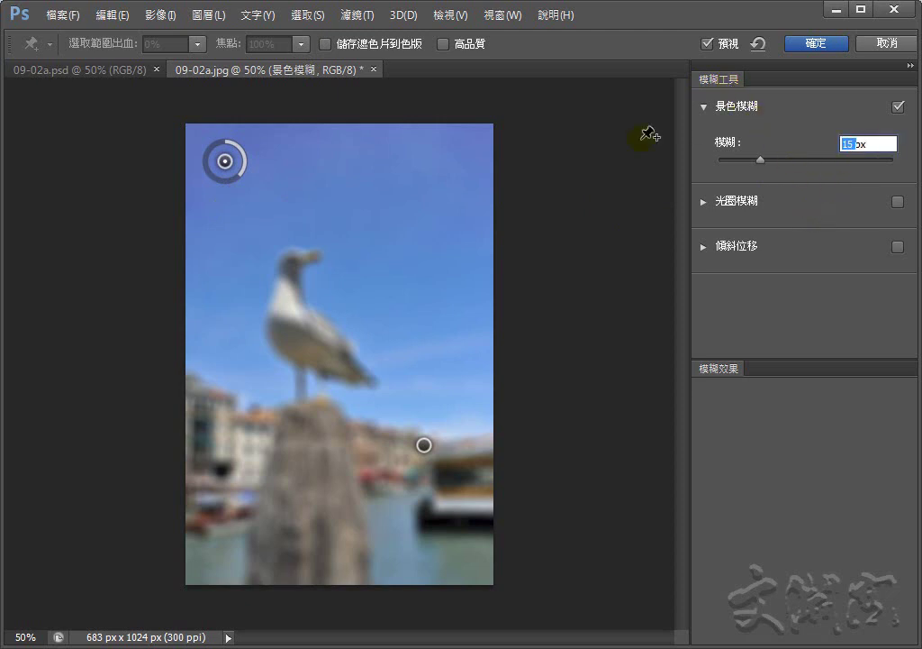
pyautogui.write('20')
pyautogui.press('Return')
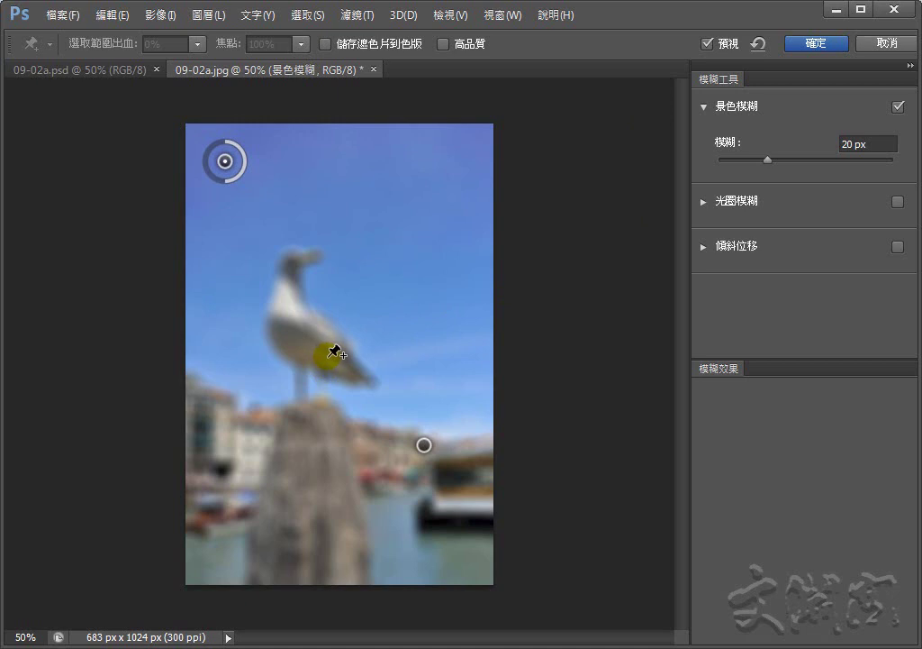
# Add a pin on the gull's body and drag its blur ring down toward 0 px.
pyautogui.click(328, 357)
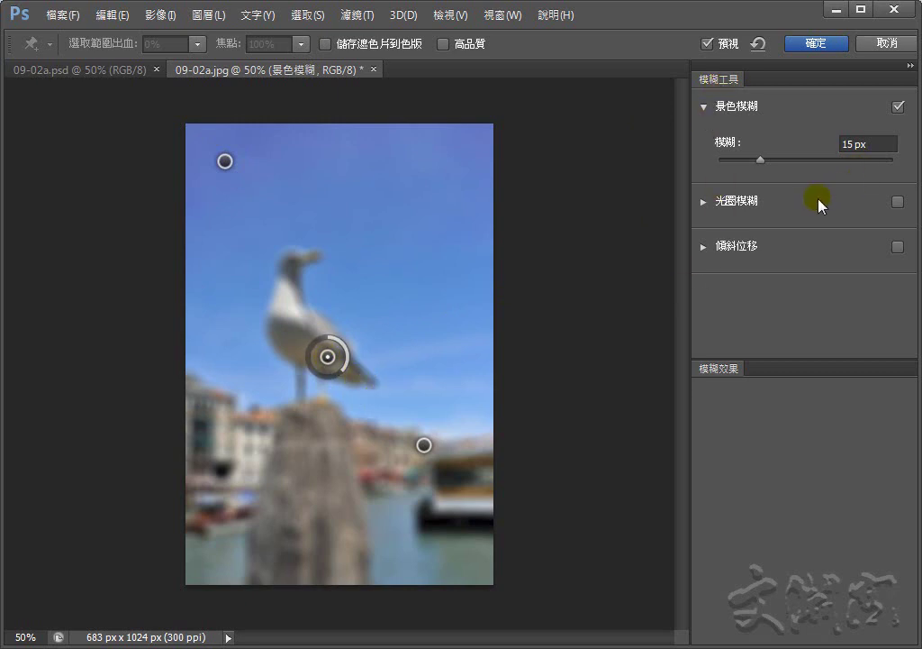
pyautogui.moveTo(348, 348); pyautogui.dragTo(345, 365)
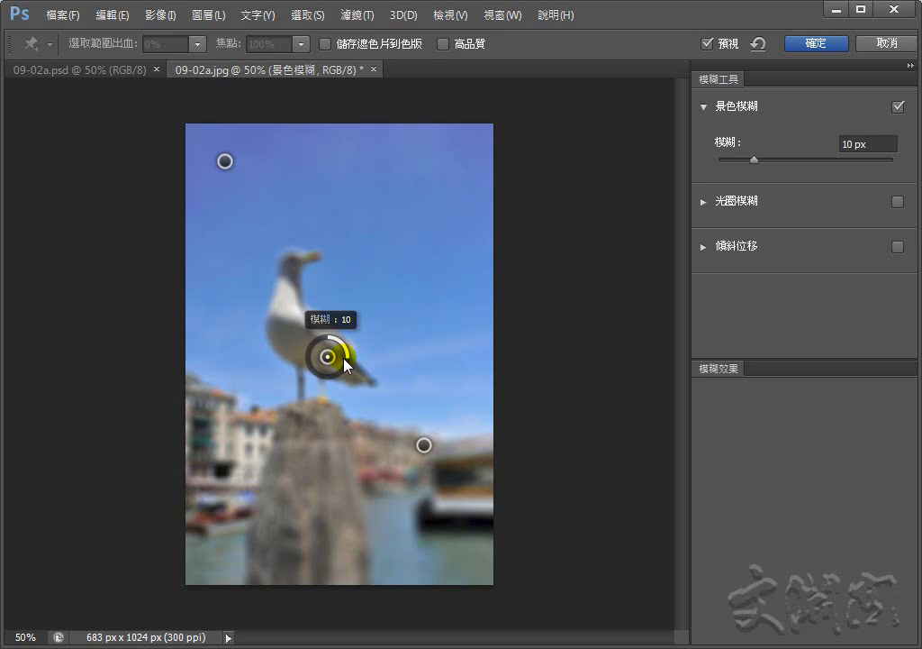
pyautogui.moveTo(344, 360); pyautogui.dragTo(331, 340)
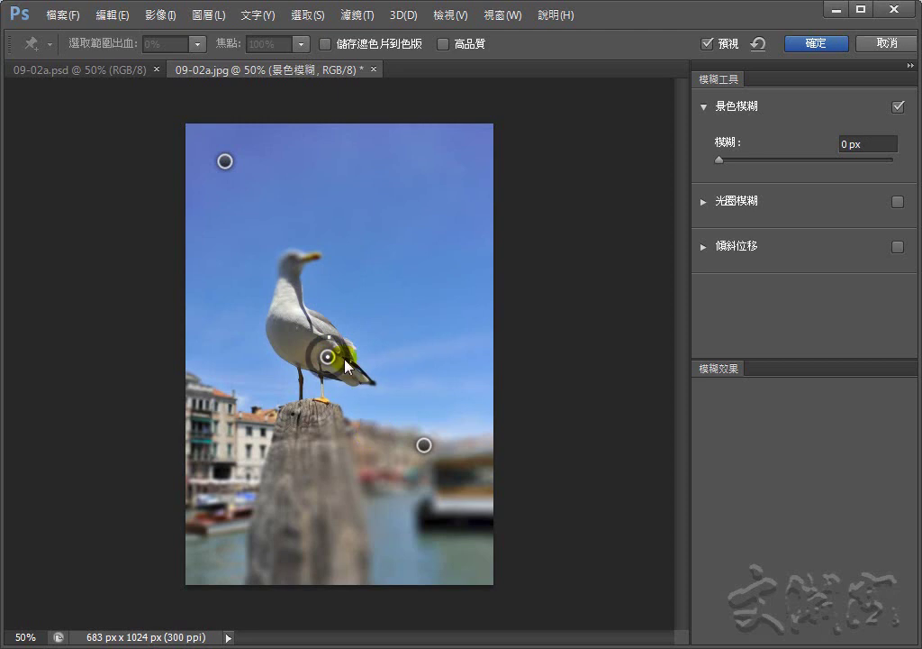
# Add a low-blur pin on the gull's head, then apply the Field Blur.
pyautogui.click(291, 279)
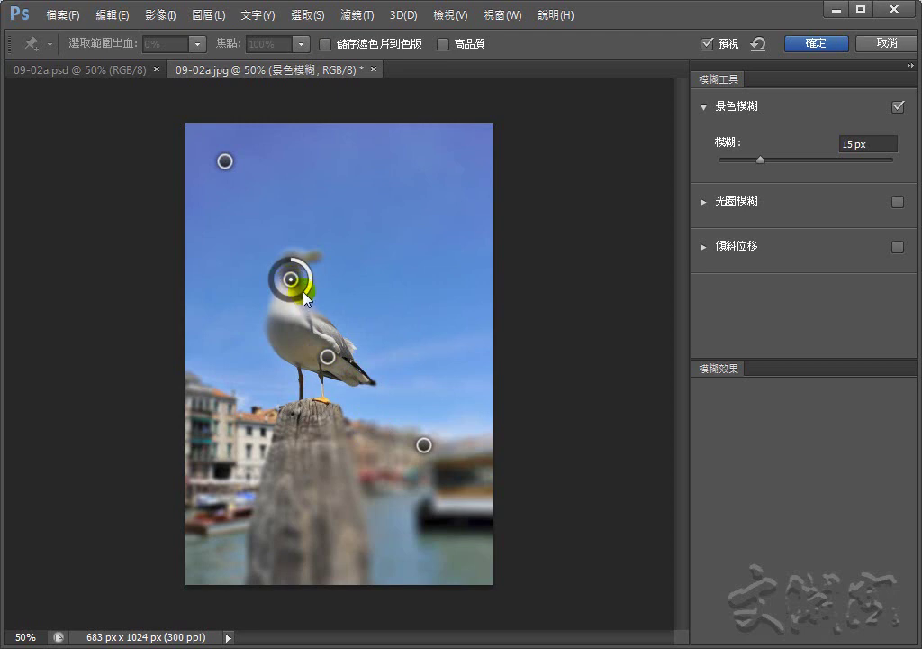
pyautogui.moveTo(304, 292); pyautogui.dragTo(296, 258)
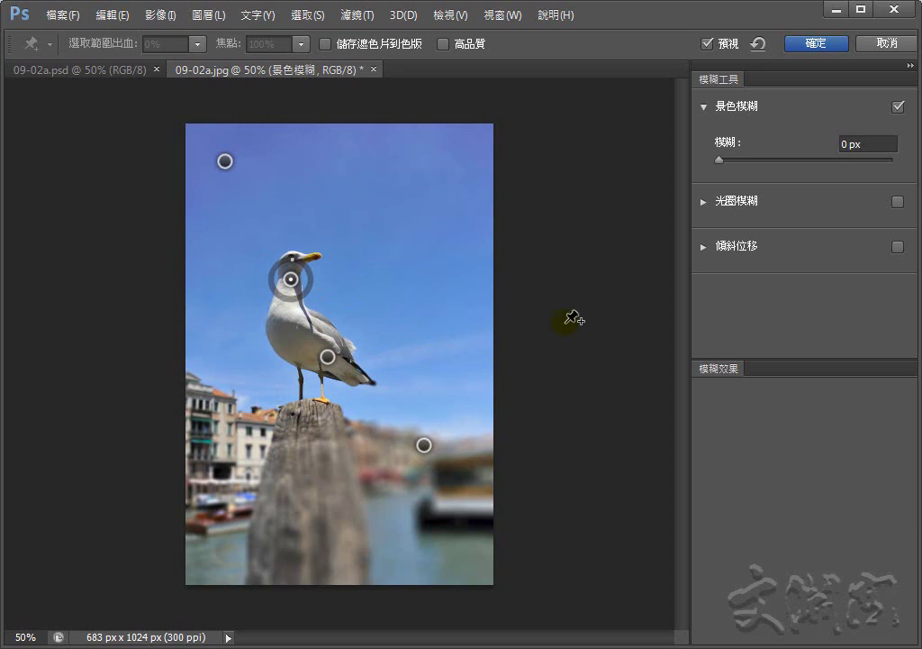
pyautogui.click(838, 43)
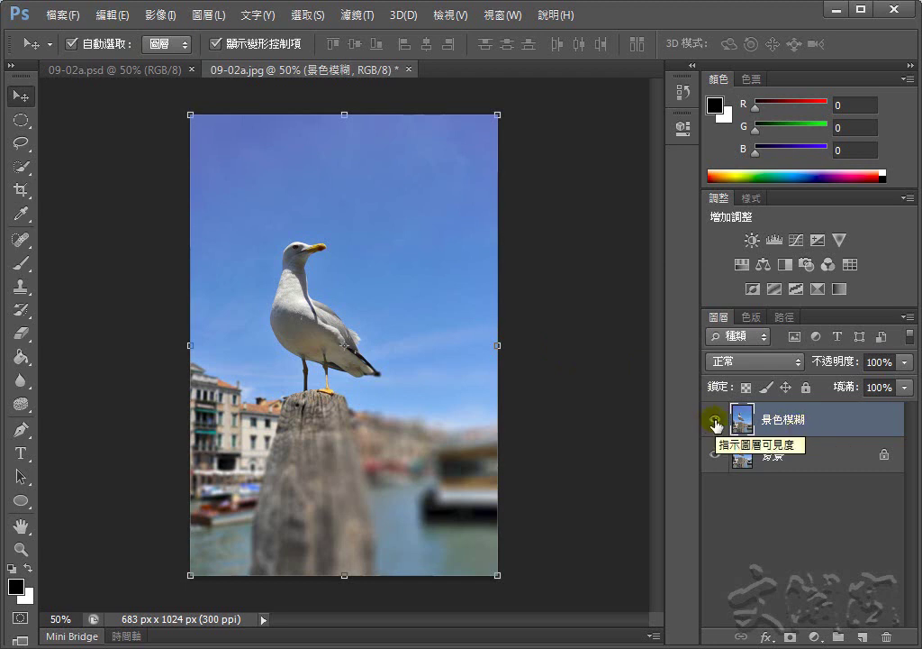
# Toggle the 景色模糊 layer's visibility to compare the blurred and original harbor photo.
pyautogui.click(715, 420)
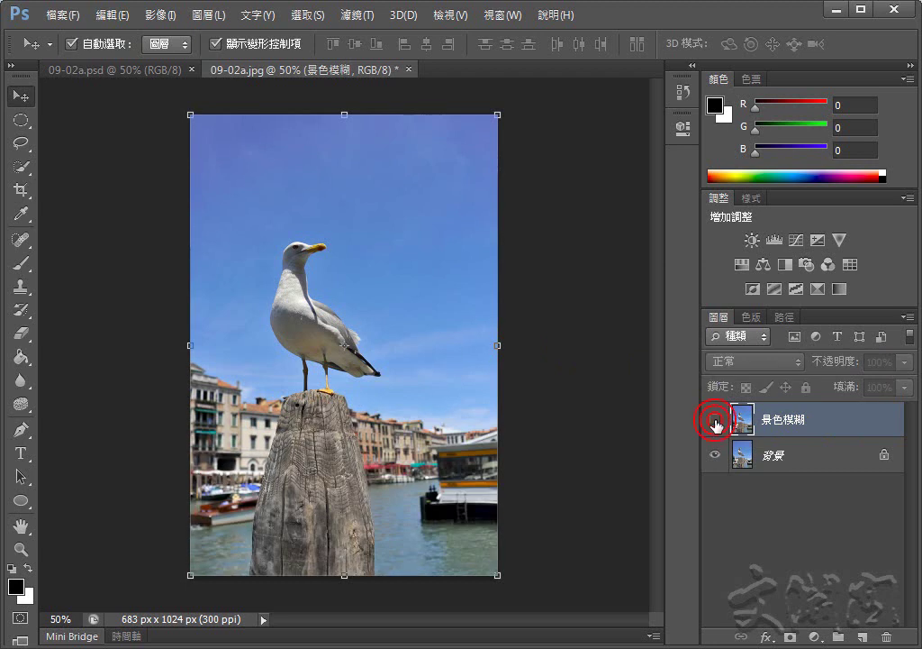
pyautogui.click(715, 420)
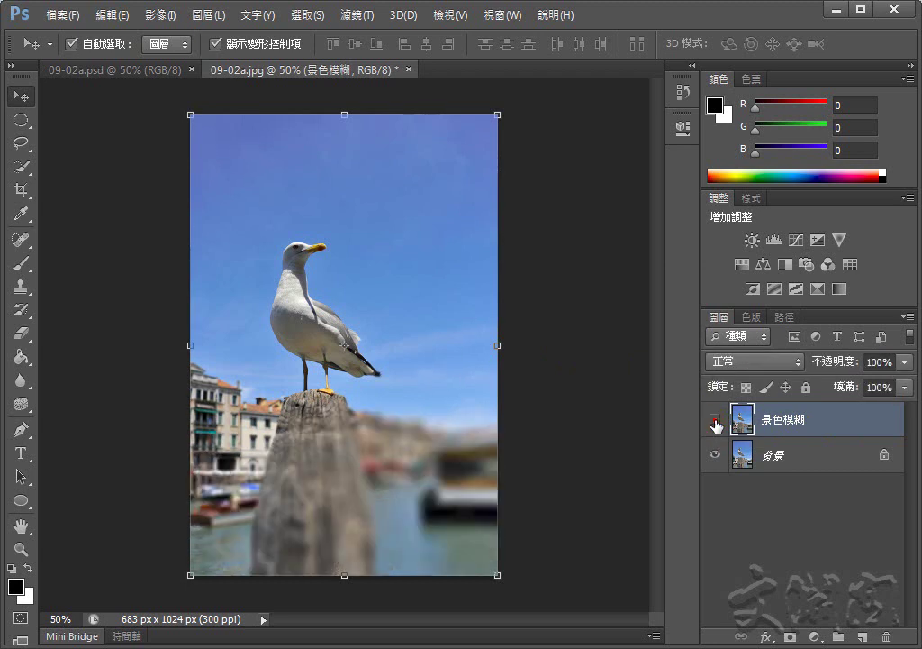
pyautogui.click(714, 420)
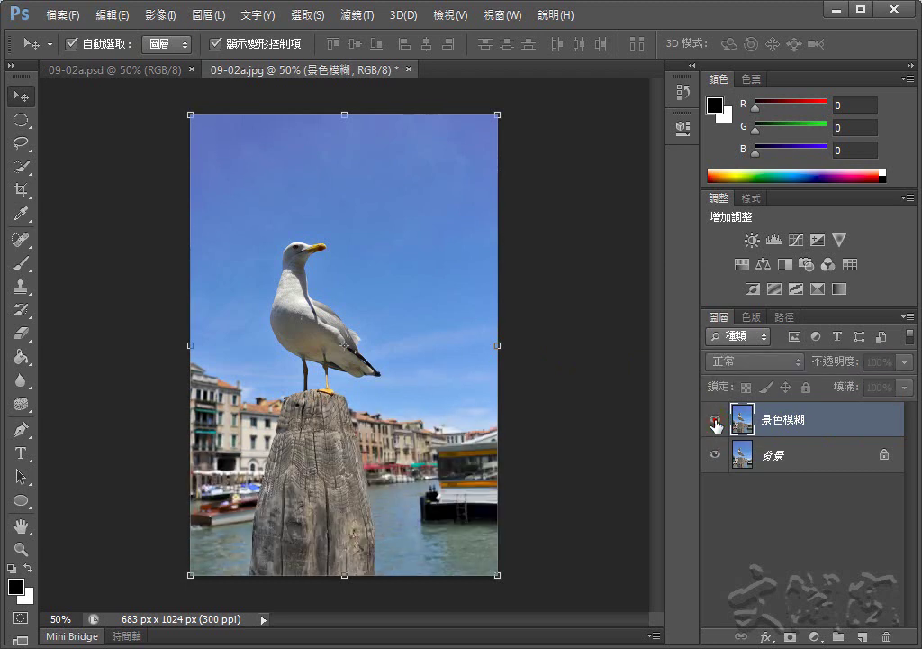
pyautogui.click(715, 420)
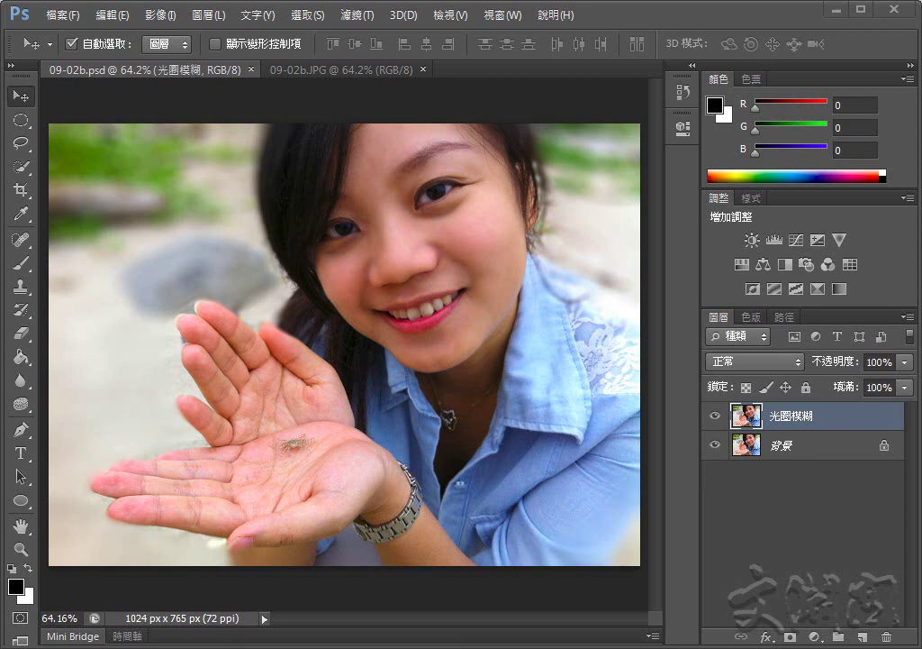
pyautogui.click(323, 72)
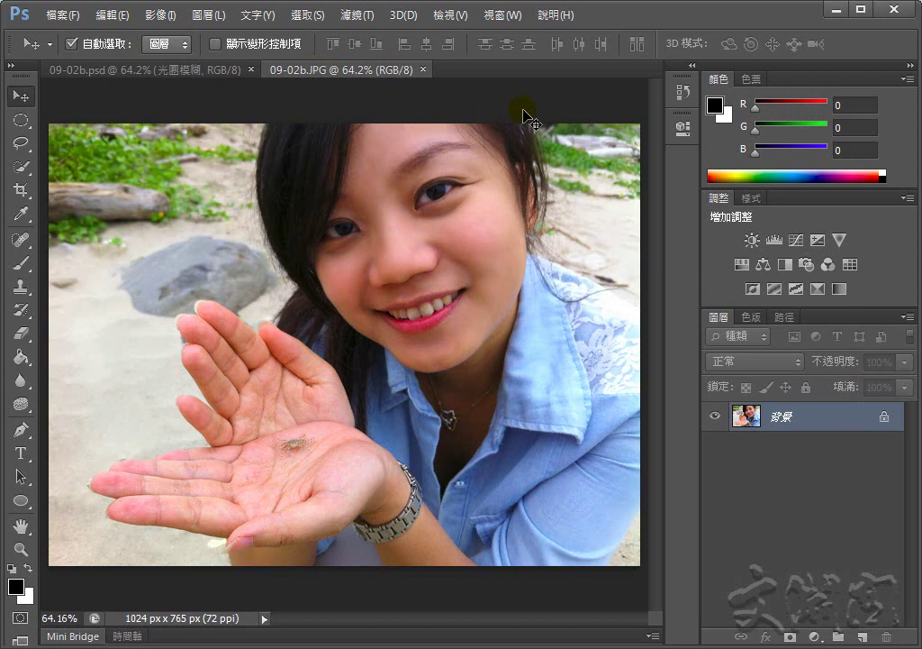
# Duplicate the portrait onto a new layer renamed 光圈模糊.
pyautogui.hotkey('ctrl', 'j')
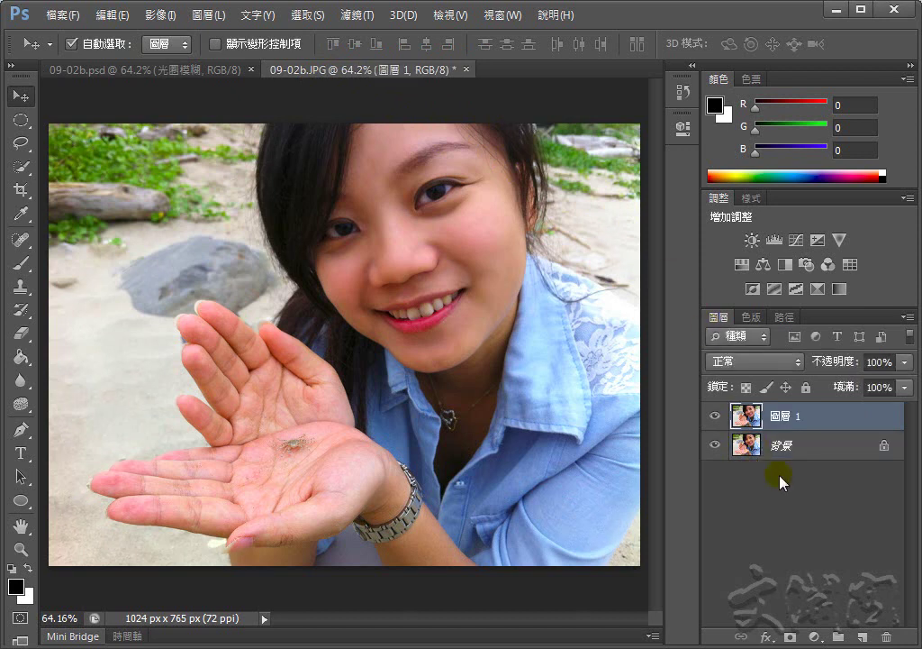
pyautogui.doubleClick(778, 416)
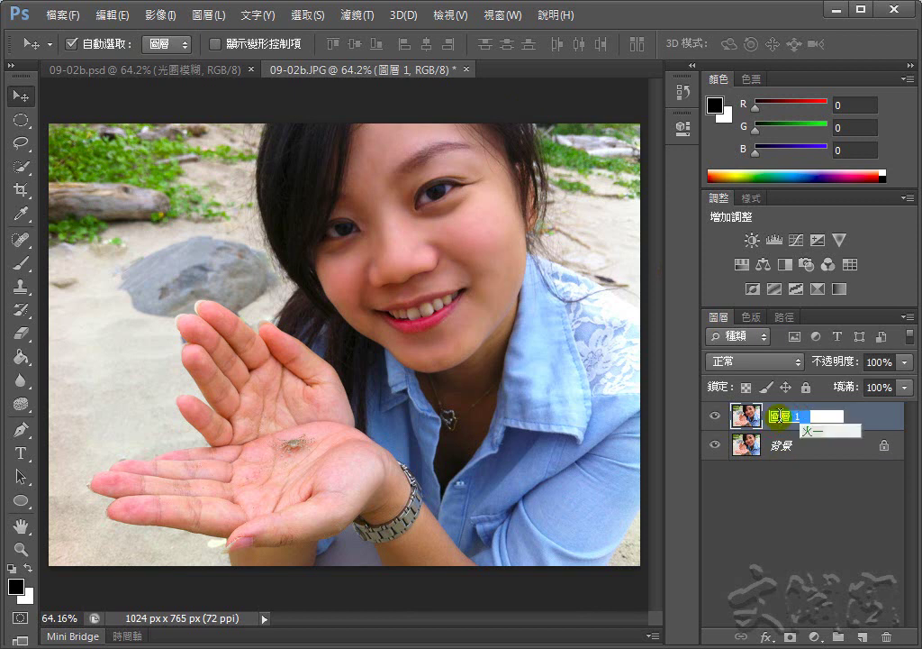
pyautogui.write('光')
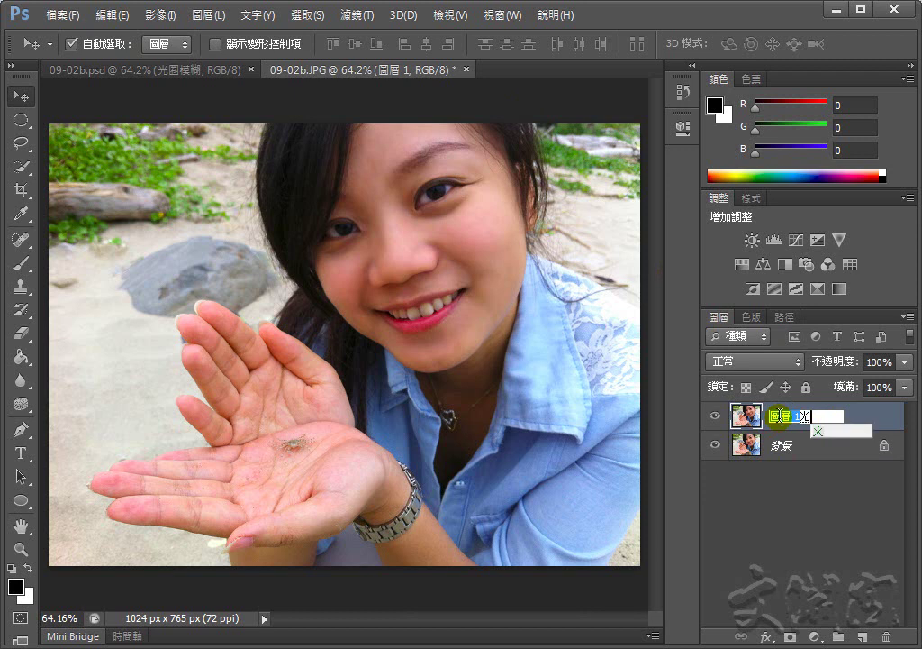
pyautogui.write('圈模')
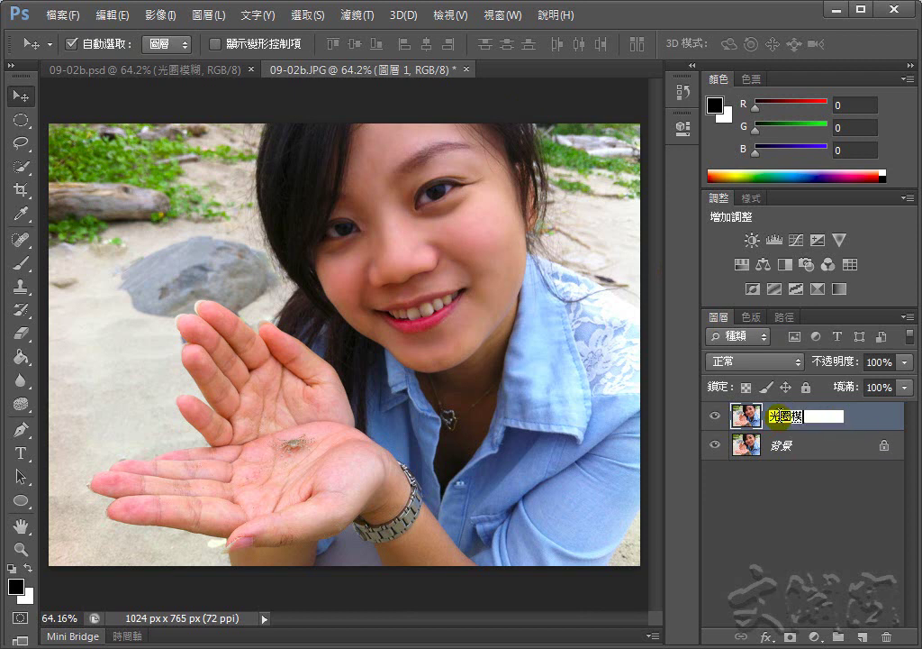
pyautogui.write('糊')
pyautogui.press('Return')
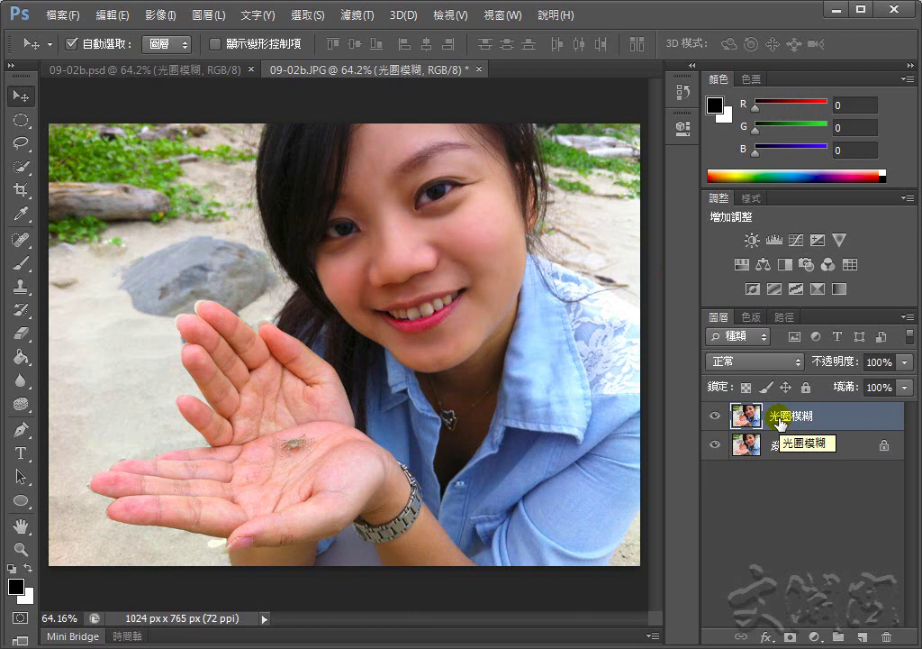
pyautogui.click(347, 15)
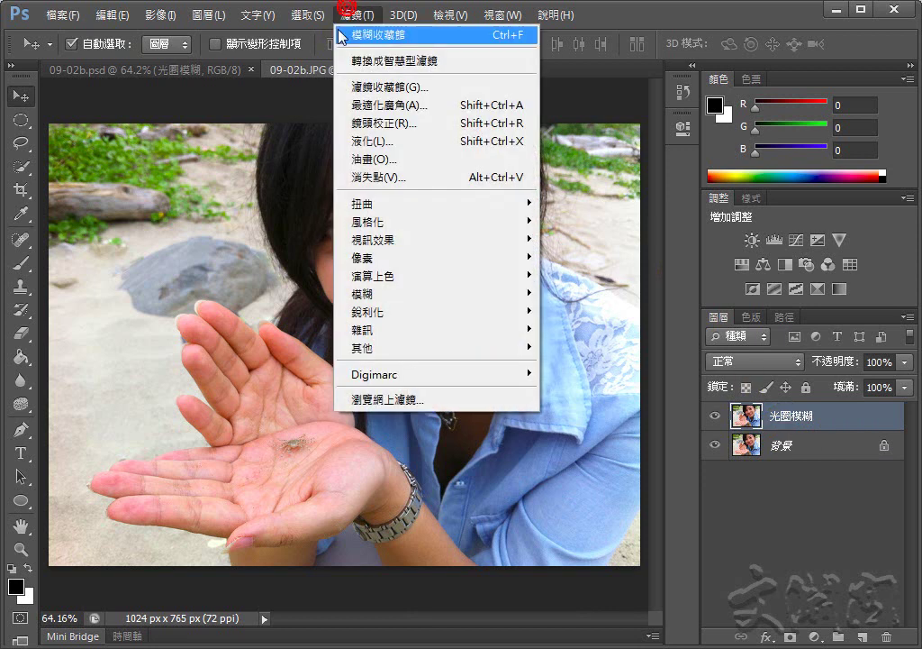
pyautogui.moveTo(432, 294)
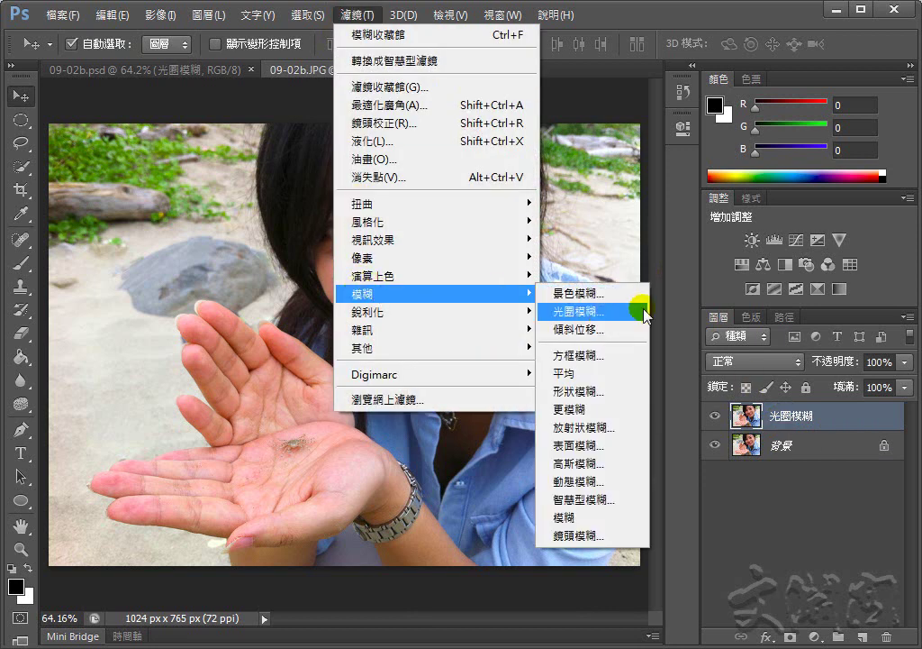
# Apply Iris Blur to the 光圈模糊 layer with an 18 px blur amount.
pyautogui.click(594, 297)
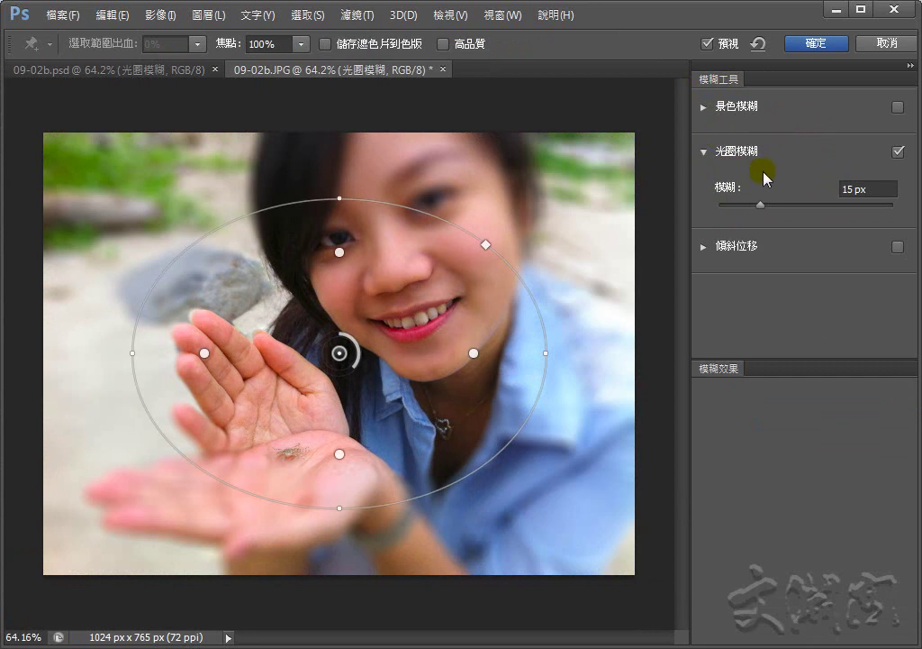
pyautogui.click(844, 188)
pyautogui.moveTo(752, 200)
pyautogui.mouseDown()
pyautogui.moveTo(738, 200)
pyautogui.moveTo(752, 199)
pyautogui.mouseUp()
pyautogui.write('18')
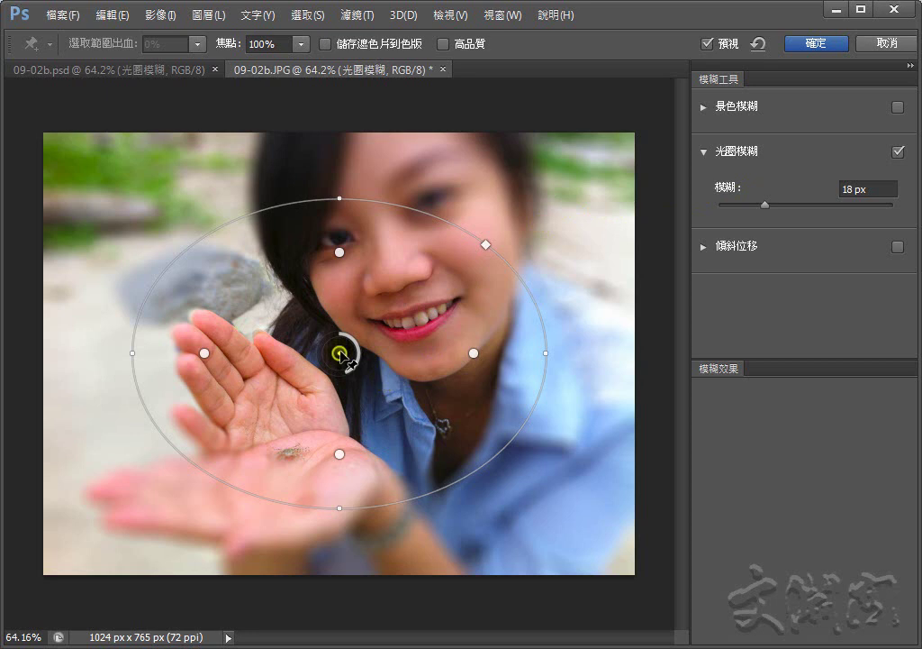
# Move the sharp ellipse over the hands, enlarge it to include the face, and tilt it.
pyautogui.moveTo(341, 353); pyautogui.dragTo(413, 431)
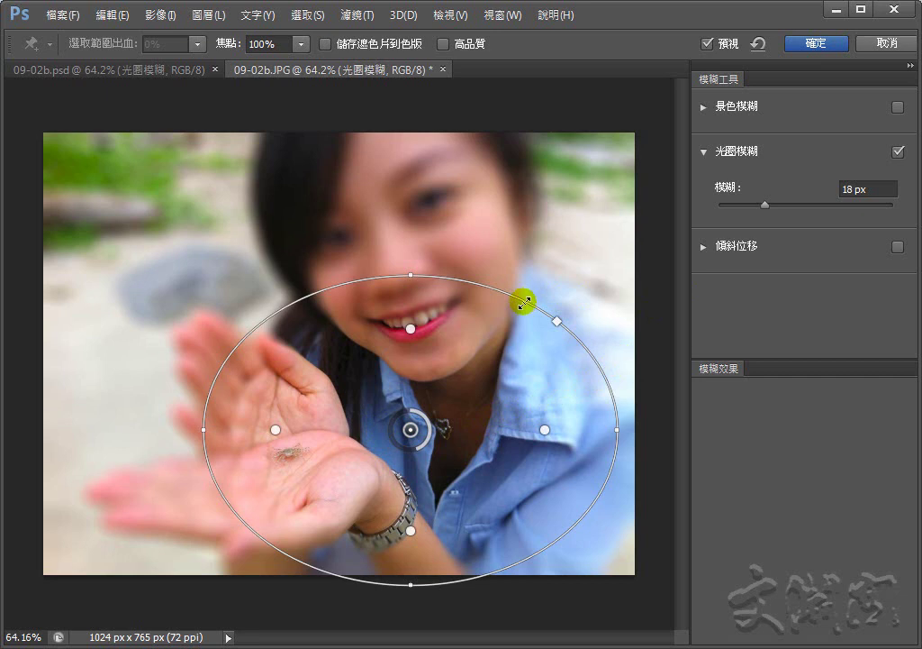
pyautogui.moveTo(524, 301); pyautogui.dragTo(543, 230)
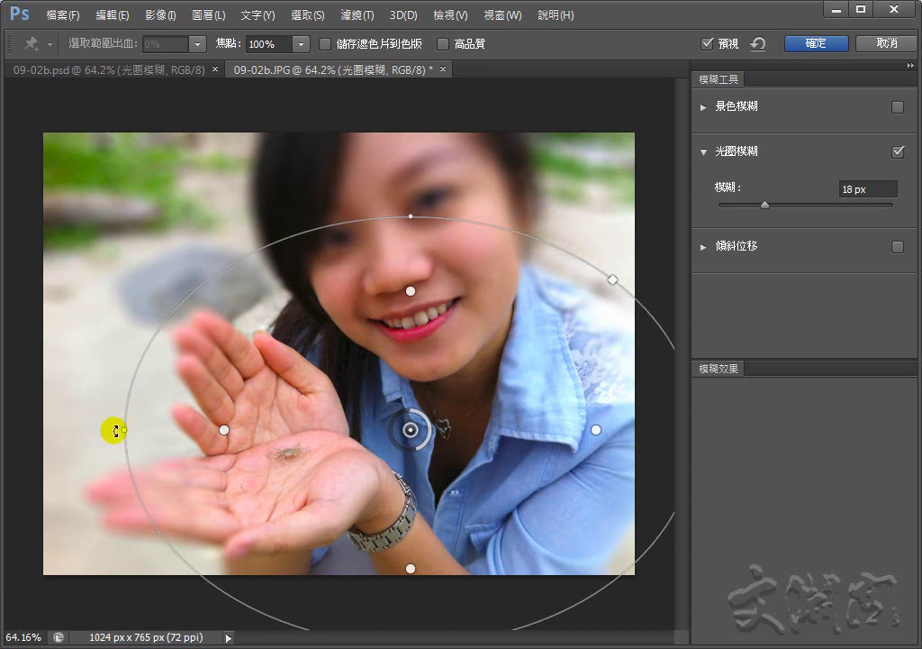
pyautogui.moveTo(115, 430)
pyautogui.mouseDown()
pyautogui.moveTo(121, 478)
pyautogui.moveTo(117, 466)
pyautogui.mouseUp()
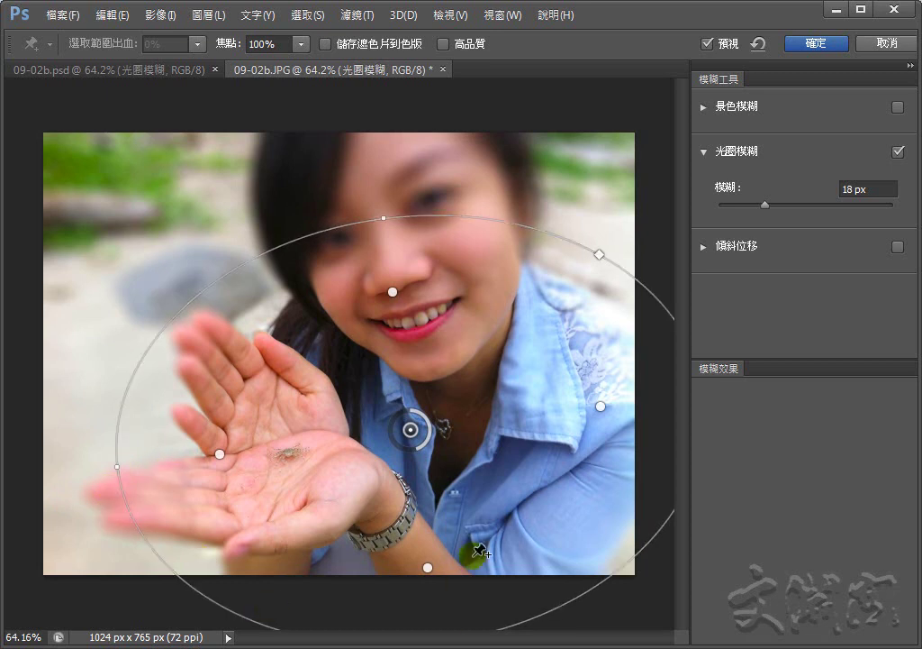
# Drag the inner feather limits: right outward, top down to the mouth, left toward the palm.
pyautogui.click(599, 411)
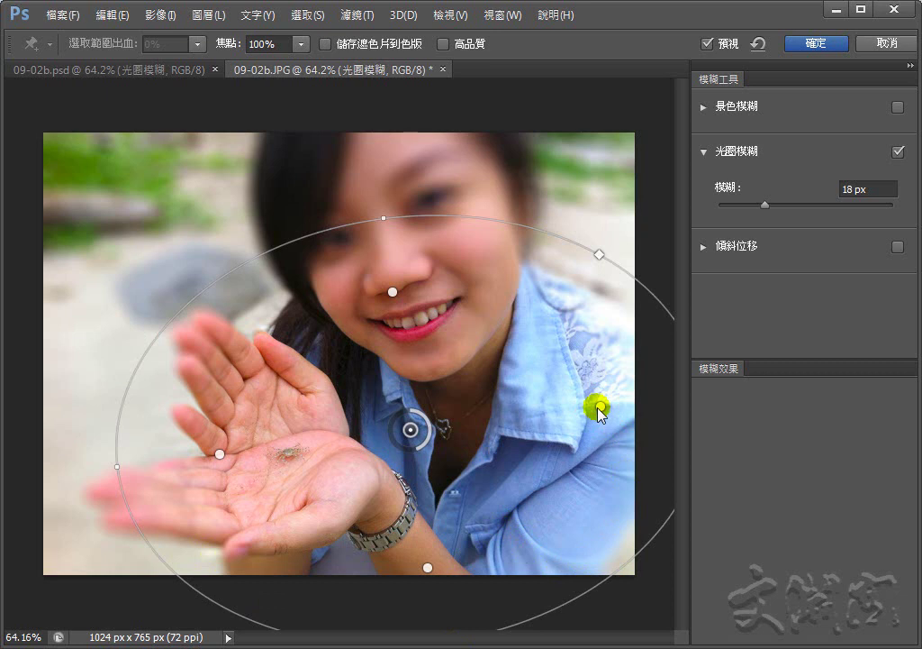
pyautogui.moveTo(598, 408); pyautogui.dragTo(631, 402)
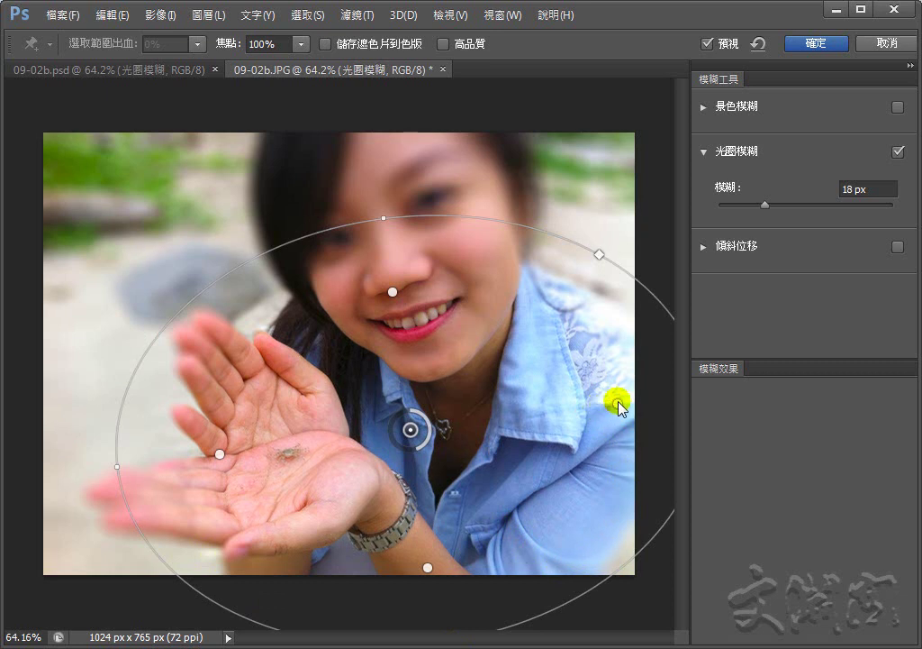
pyautogui.moveTo(633, 406); pyautogui.dragTo(635, 411)
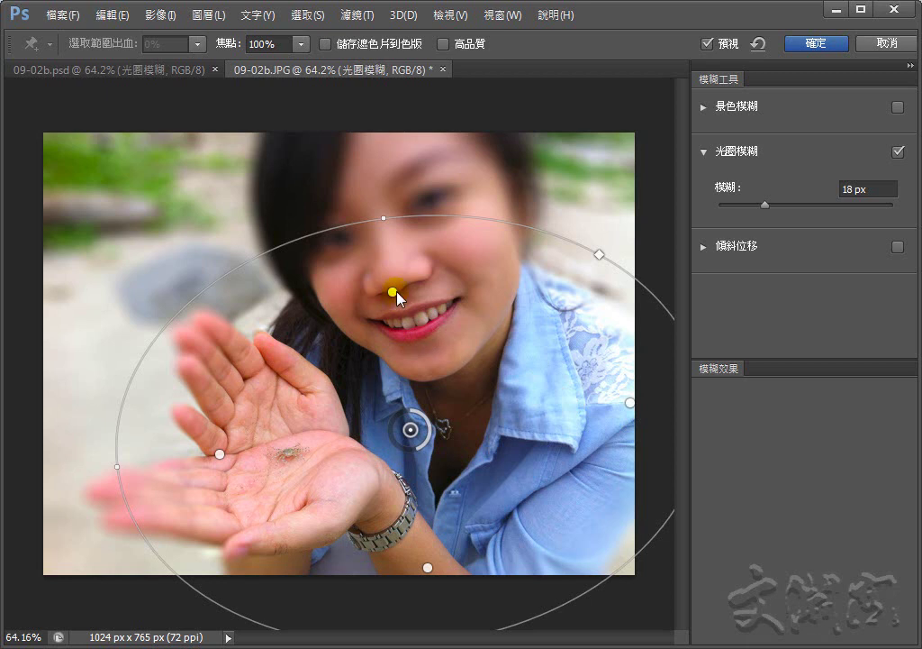
pyautogui.moveTo(396, 292); pyautogui.dragTo(397, 329)
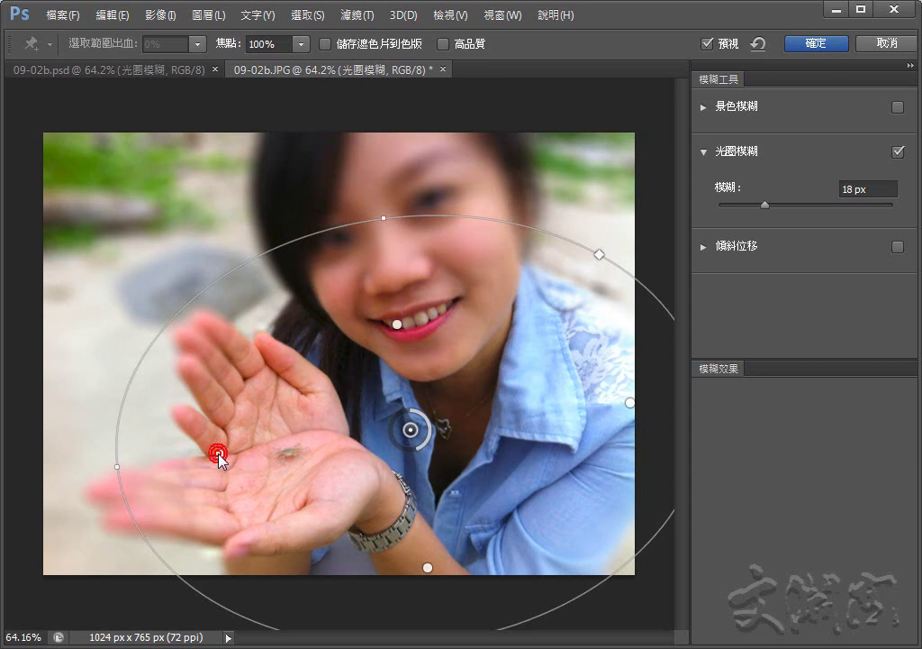
pyautogui.moveTo(220, 459); pyautogui.dragTo(259, 454)
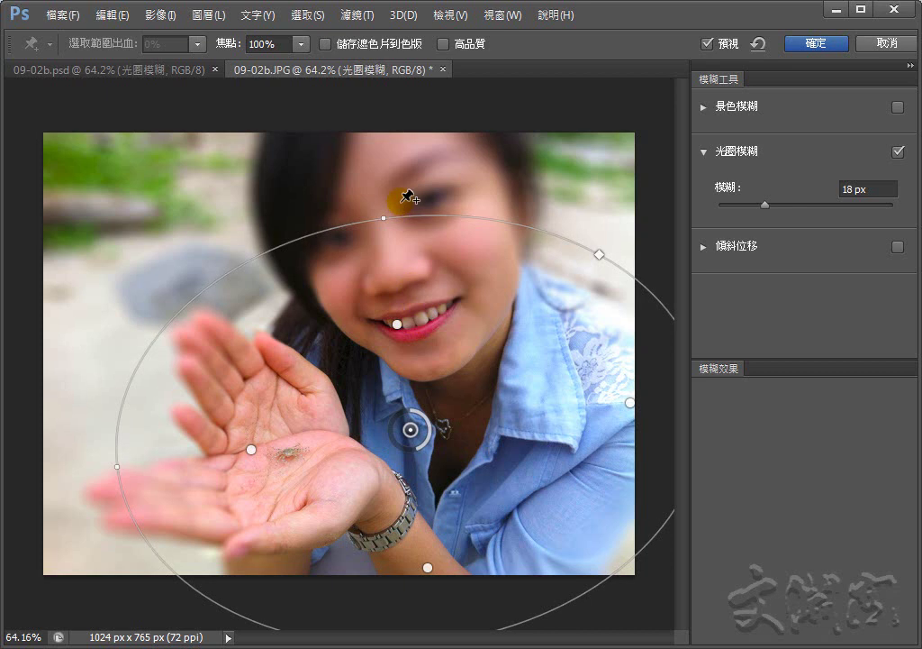
# Add a second Iris Blur pin on the forehead and centre it on the eye.
pyautogui.click(407, 196)
pyautogui.click(407, 196)
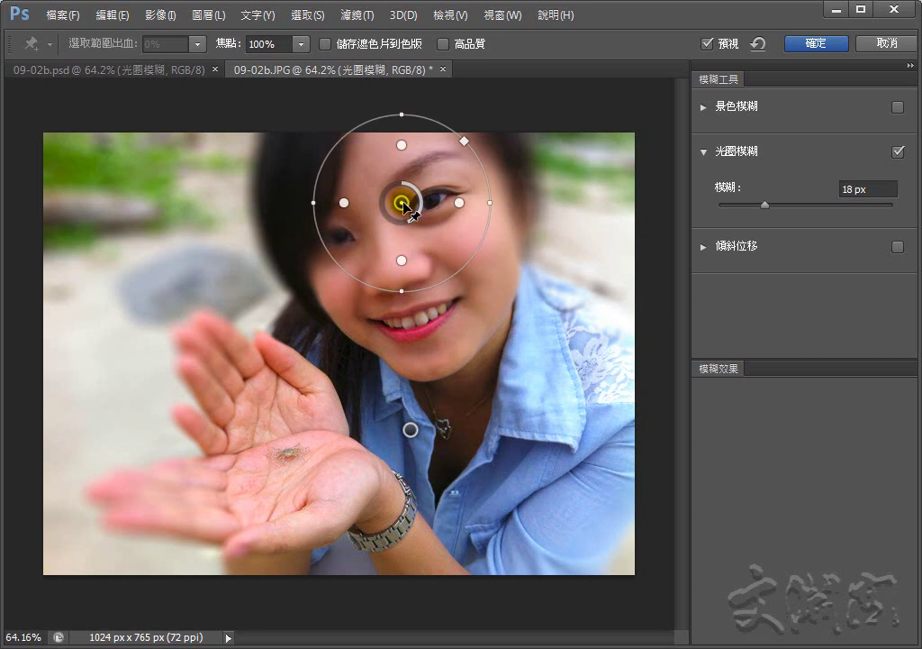
pyautogui.moveTo(400, 203); pyautogui.dragTo(397, 227)
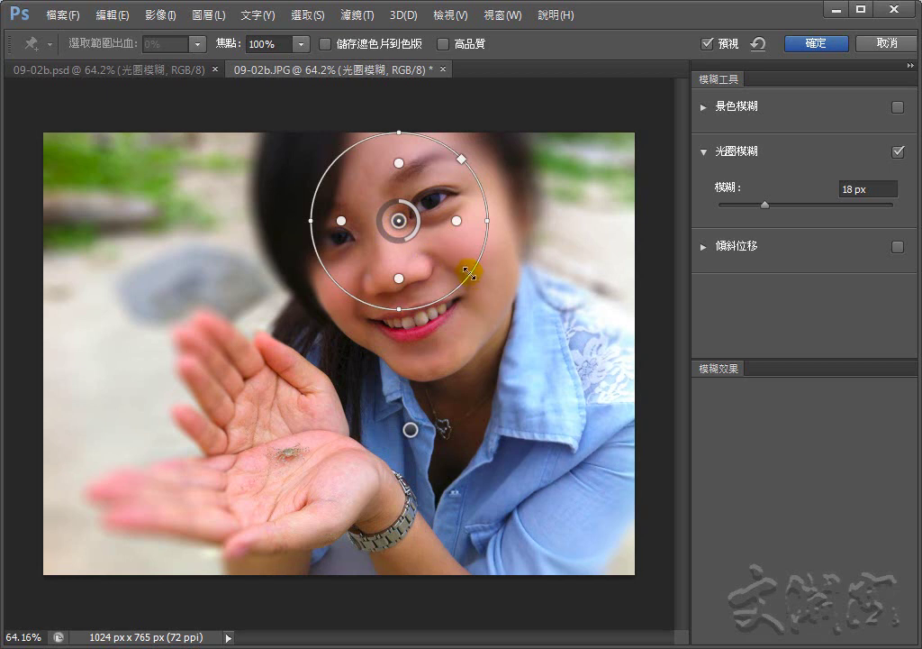
# Enlarge the face's focus circle and widen its sharp inner area outward.
pyautogui.click(469, 270)
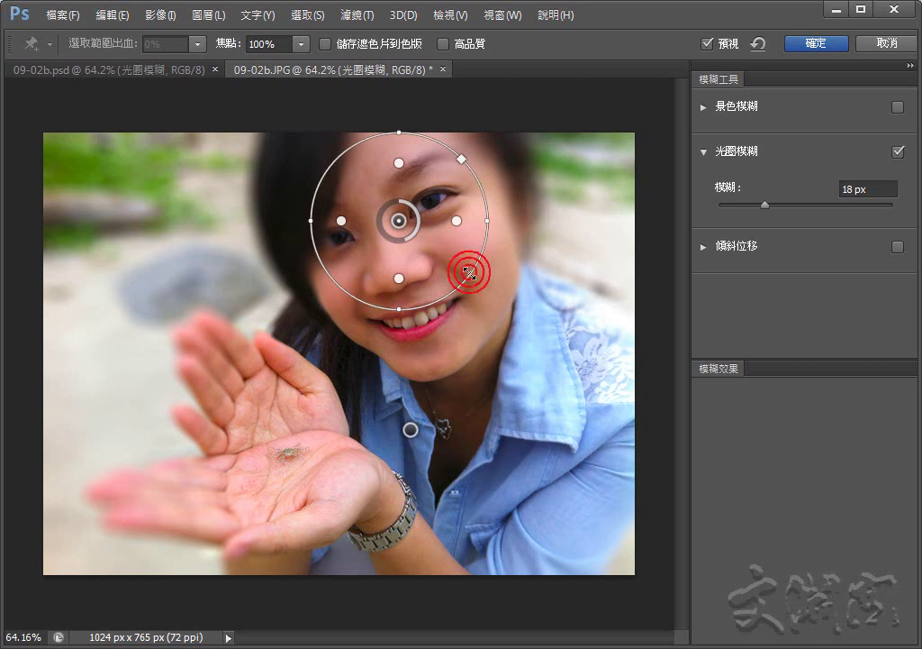
pyautogui.moveTo(480, 282); pyautogui.dragTo(532, 319)
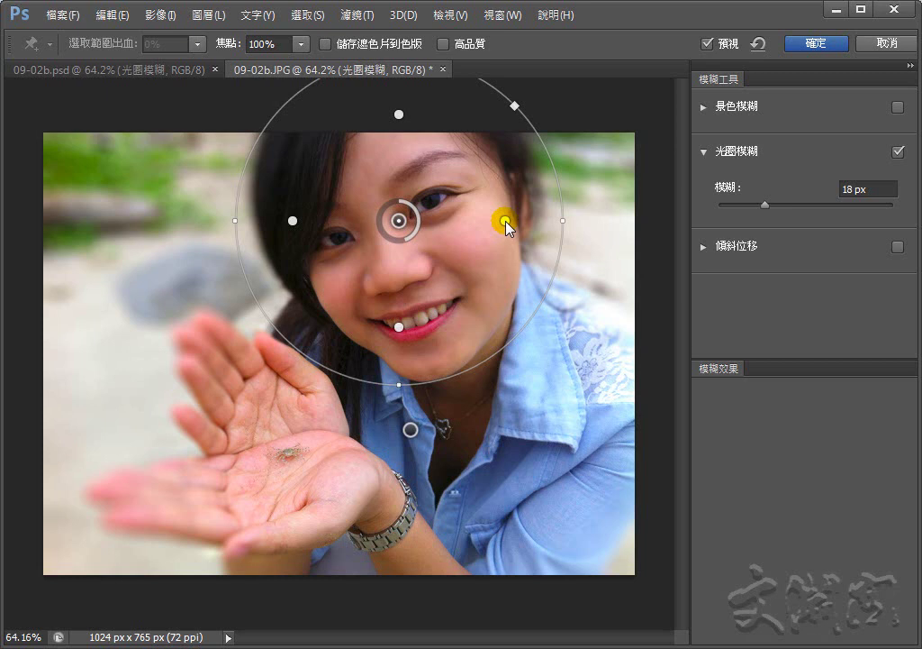
pyautogui.moveTo(505, 223)
pyautogui.mouseDown()
pyautogui.moveTo(526, 224)
pyautogui.moveTo(518, 220)
pyautogui.mouseUp()
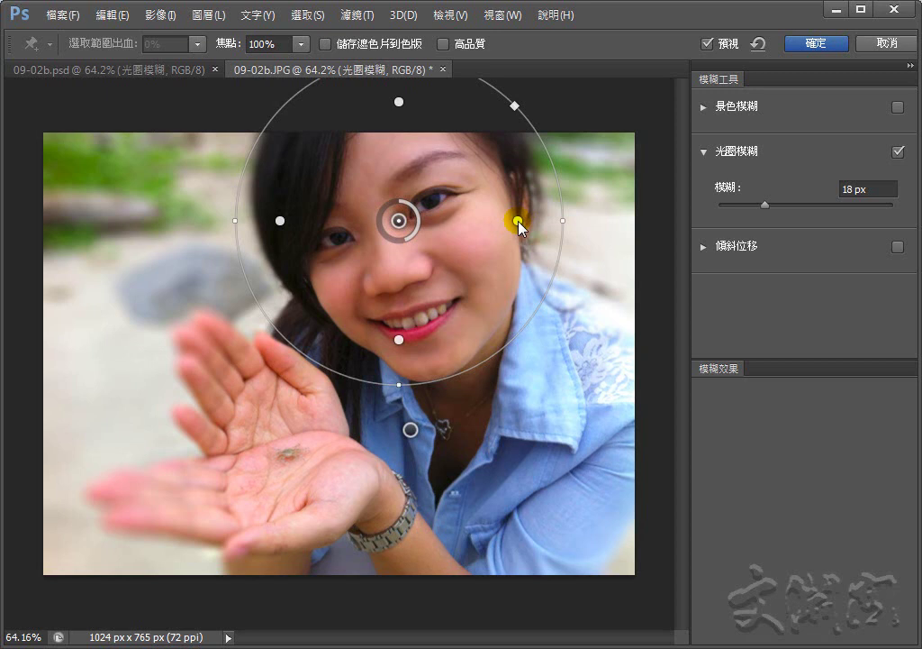
pyautogui.moveTo(519, 222); pyautogui.dragTo(523, 226)
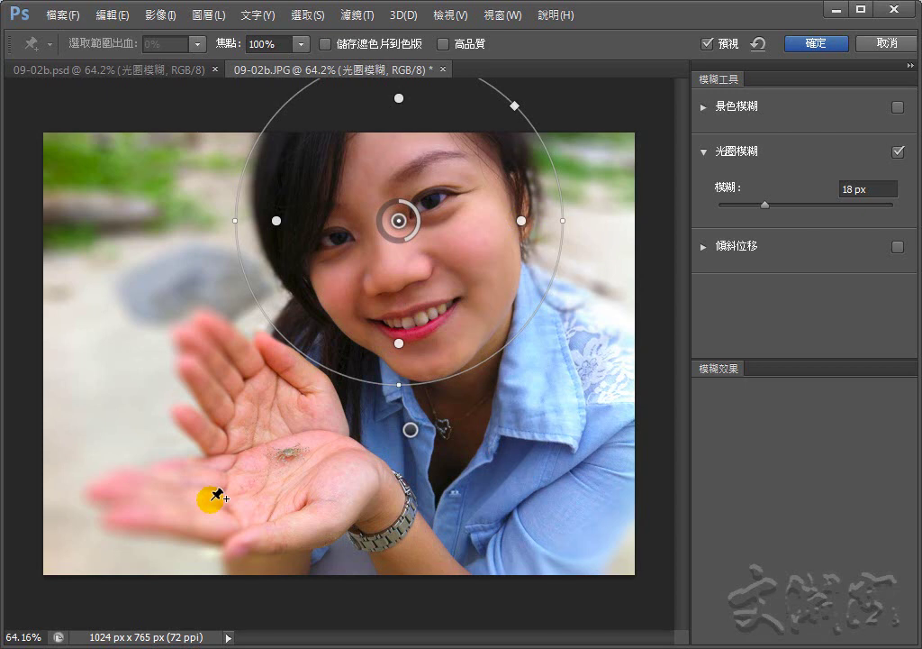
# Add an iris blur focus on the lower palm and stretch it into a wide, flat oval.
pyautogui.click(214, 495)
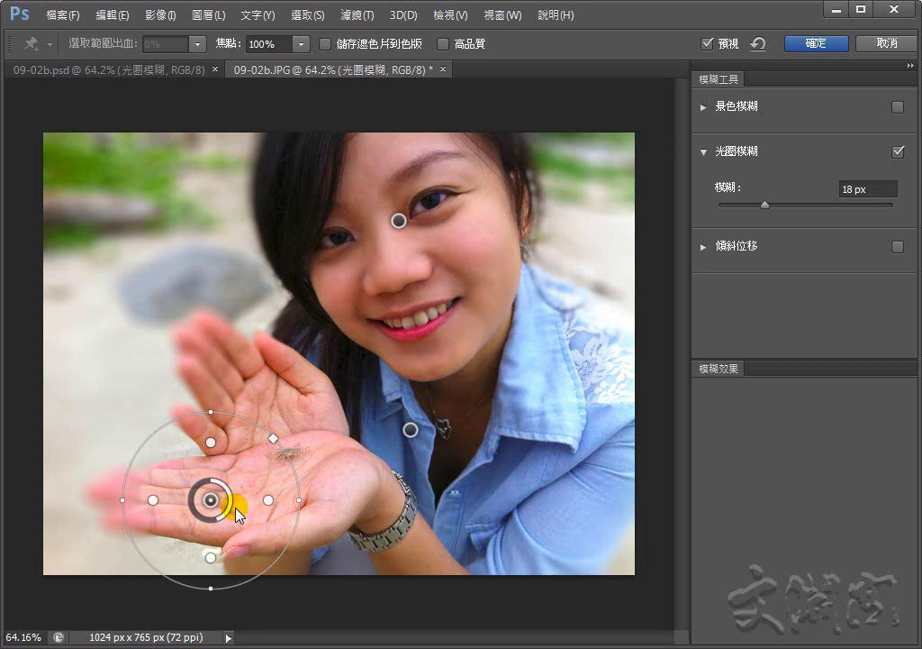
pyautogui.click(295, 487)
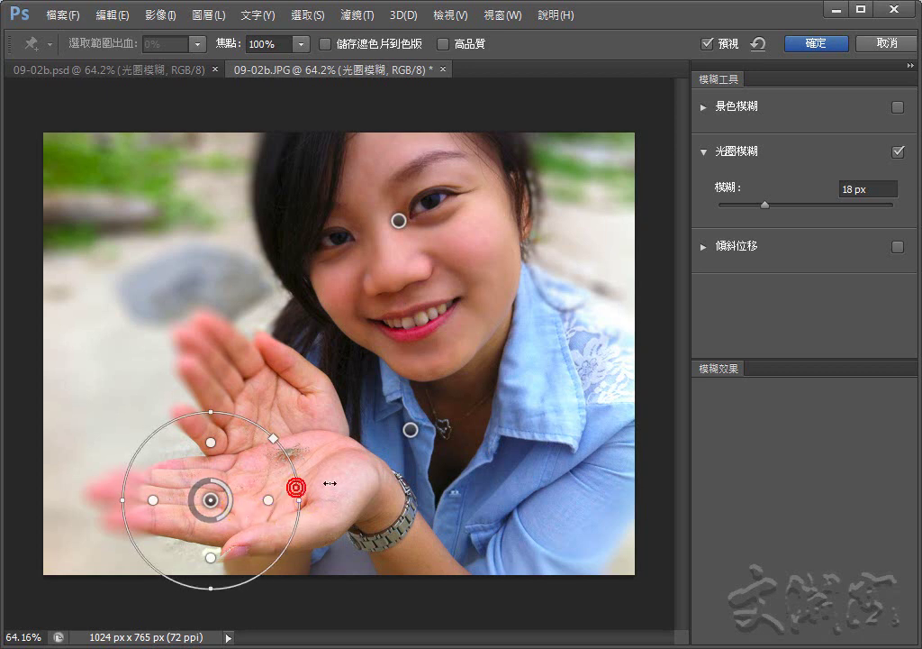
pyautogui.moveTo(329, 484); pyautogui.dragTo(343, 481)
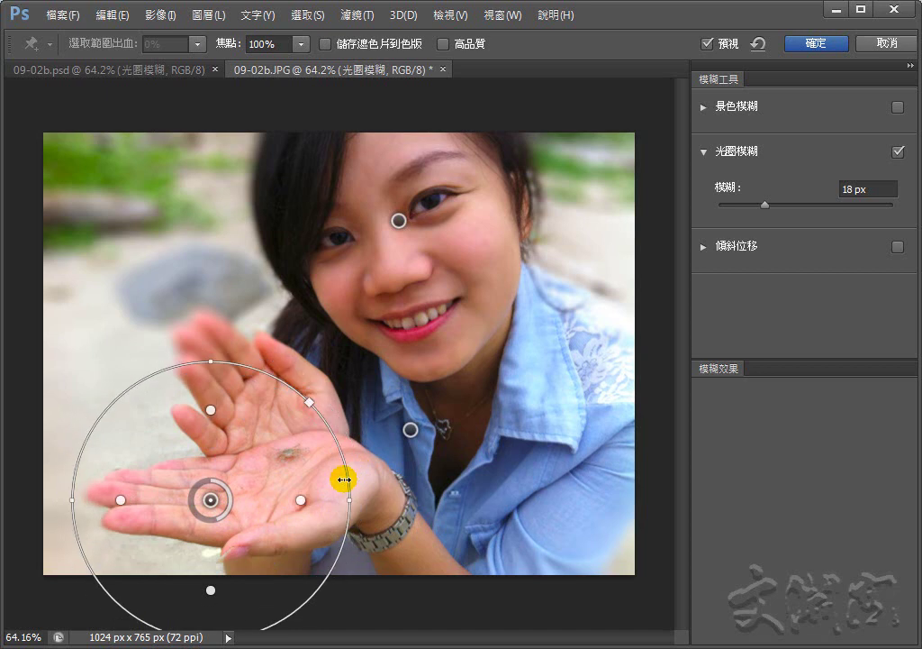
pyautogui.moveTo(343, 480)
pyautogui.mouseDown()
pyautogui.moveTo(343, 497)
pyautogui.moveTo(390, 477)
pyautogui.mouseUp()
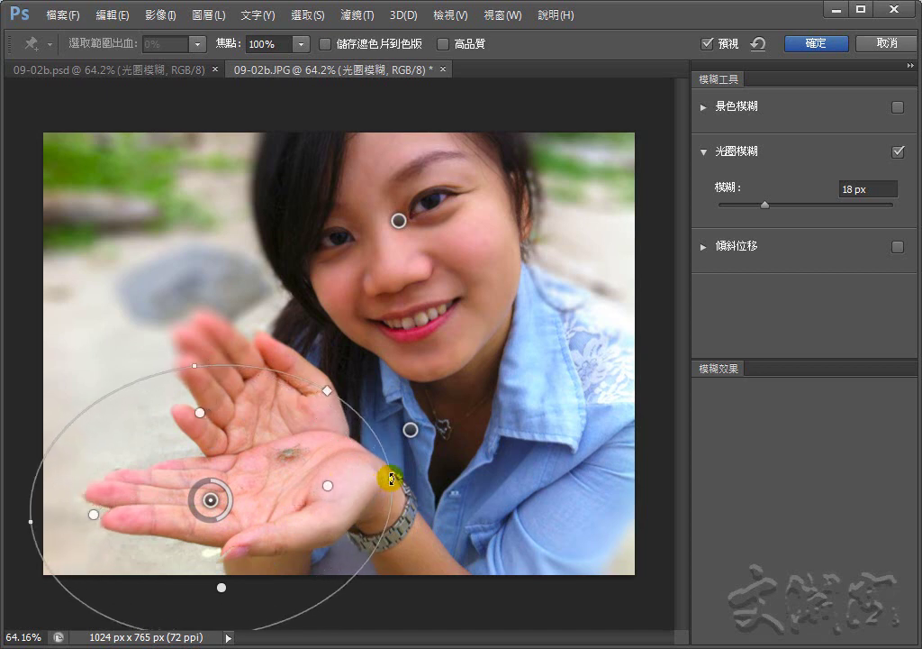
pyautogui.moveTo(198, 415); pyautogui.dragTo(200, 423)
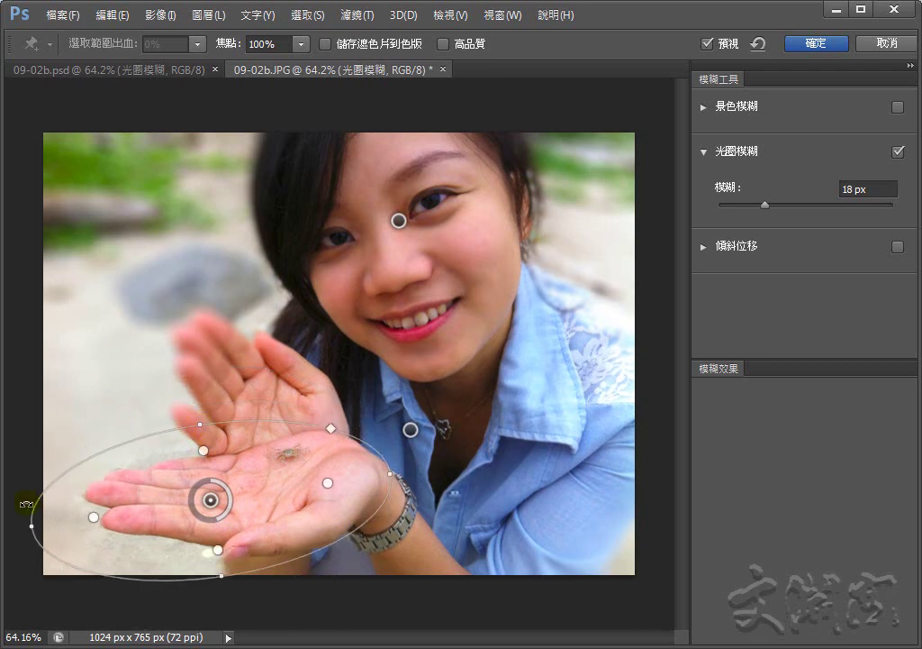
pyautogui.moveTo(59, 526)
pyautogui.mouseDown()
pyautogui.moveTo(381, 494)
pyautogui.moveTo(352, 478)
pyautogui.mouseUp()
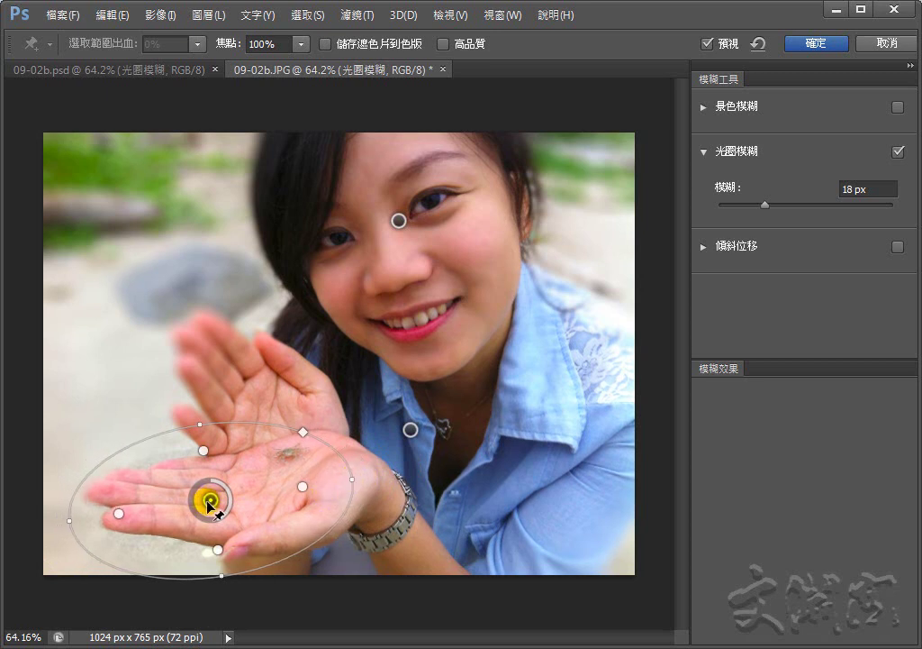
# Shift the palm's sharp zone right and refine its edges out to the left fingertips.
pyautogui.moveTo(208, 498); pyautogui.dragTo(226, 495)
pyautogui.moveTo(372, 497); pyautogui.dragTo(372, 498)
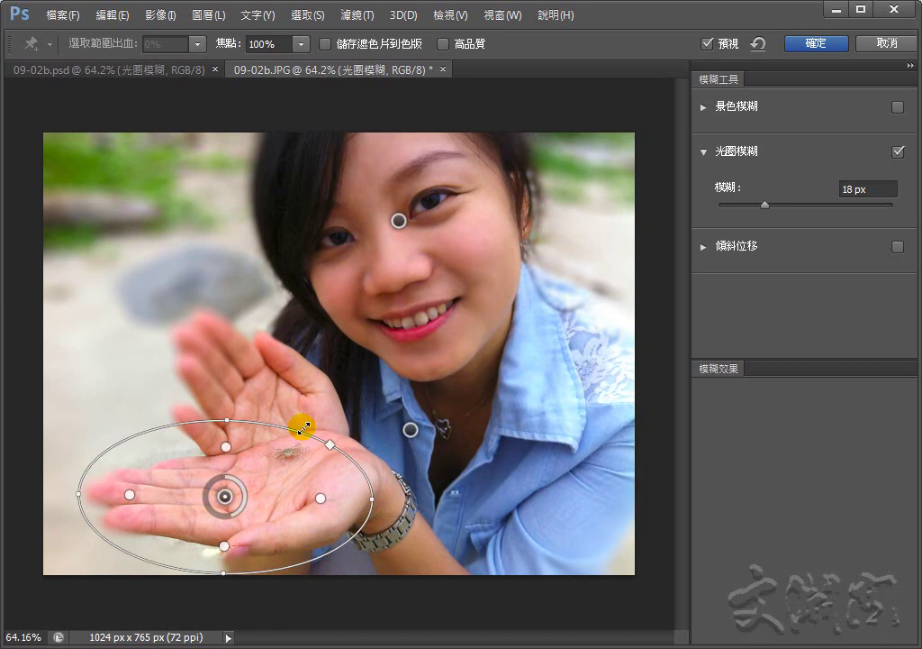
pyautogui.moveTo(131, 494); pyautogui.dragTo(88, 493)
pyautogui.moveTo(232, 450); pyautogui.dragTo(233, 468)
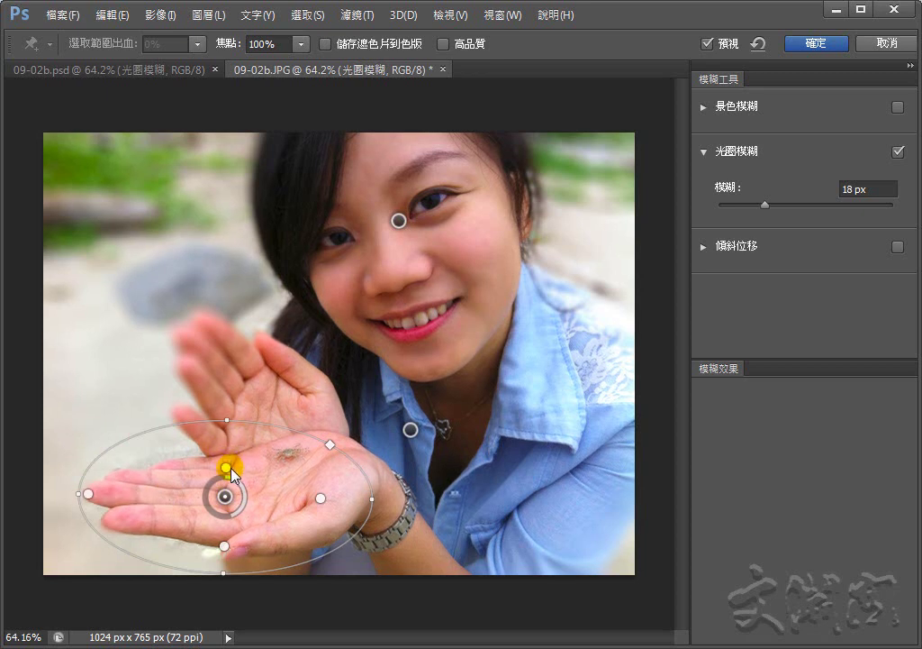
pyautogui.moveTo(322, 501); pyautogui.dragTo(350, 503)
pyautogui.click(225, 547)
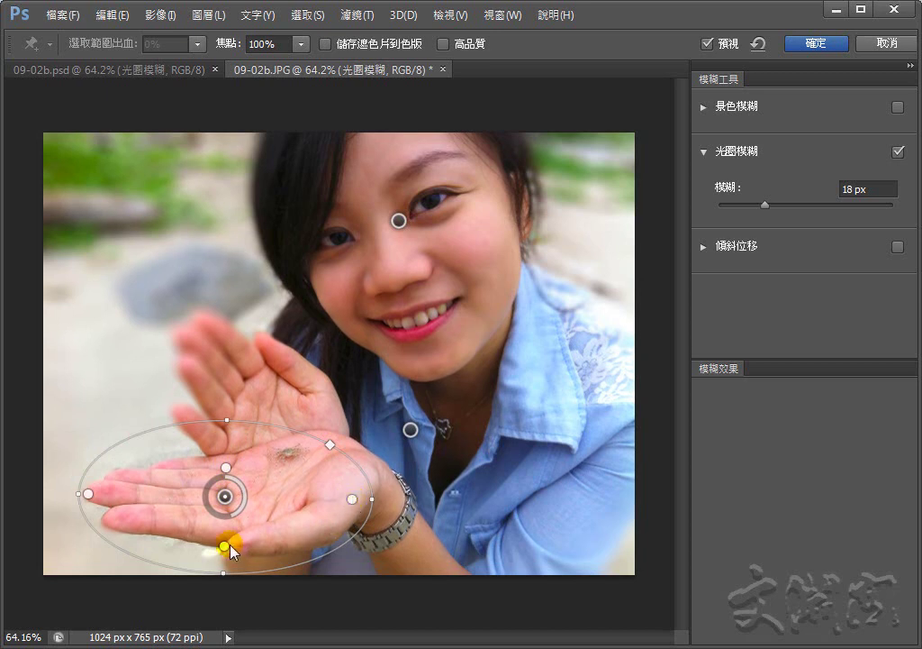
pyautogui.moveTo(225, 546); pyautogui.dragTo(230, 545)
# Pin a new iris blur on the raised hand as a narrow tilted oval reaching the fingertips.
pyautogui.click(249, 372)
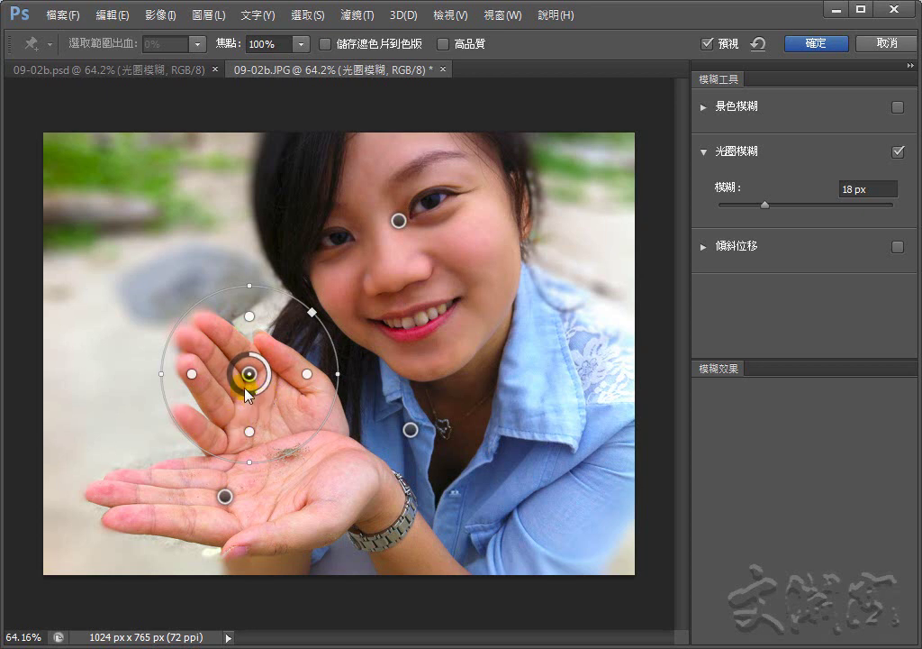
pyautogui.moveTo(294, 455); pyautogui.dragTo(298, 460)
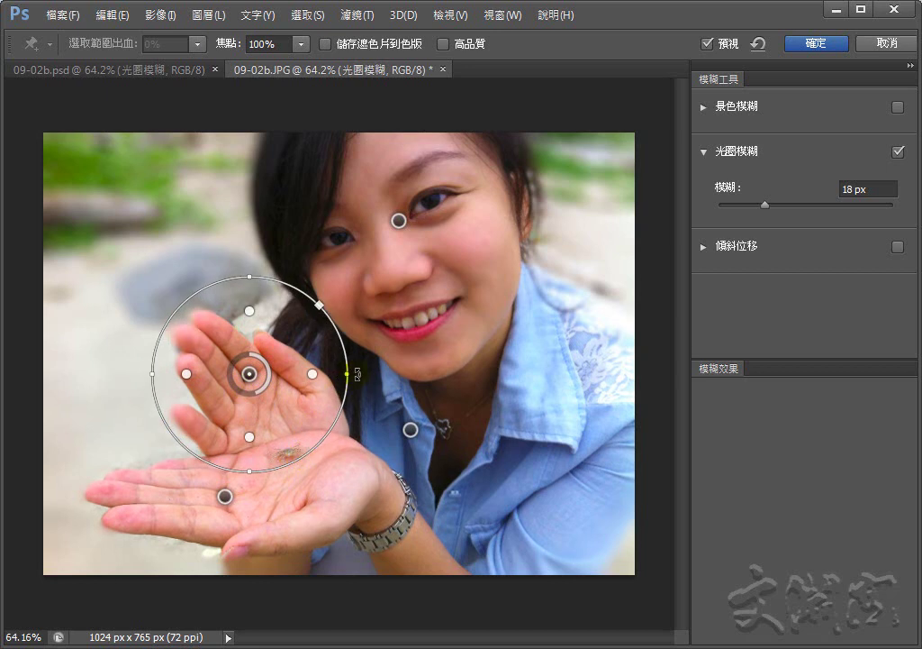
pyautogui.moveTo(358, 367)
pyautogui.mouseDown()
pyautogui.moveTo(328, 379)
pyautogui.moveTo(292, 369)
pyautogui.mouseUp()
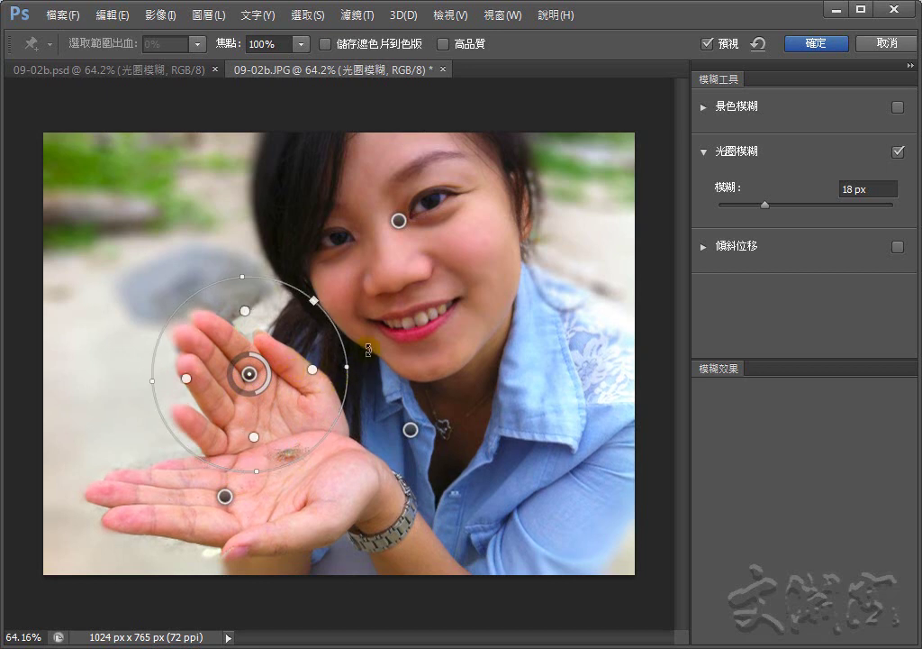
pyautogui.moveTo(358, 366)
pyautogui.mouseDown()
pyautogui.moveTo(313, 371)
pyautogui.moveTo(325, 368)
pyautogui.mouseUp()
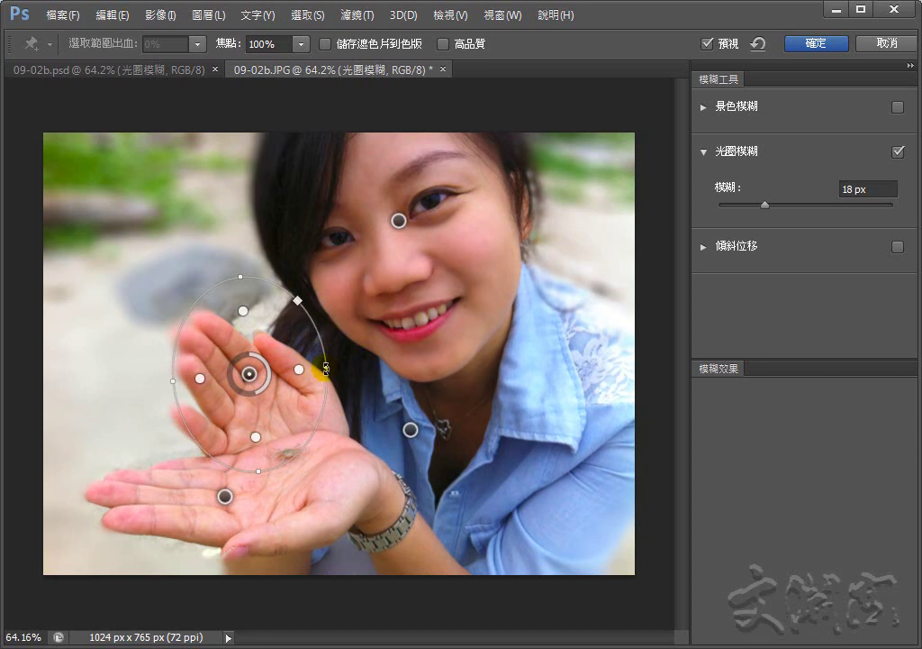
pyautogui.moveTo(257, 480); pyautogui.dragTo(282, 467)
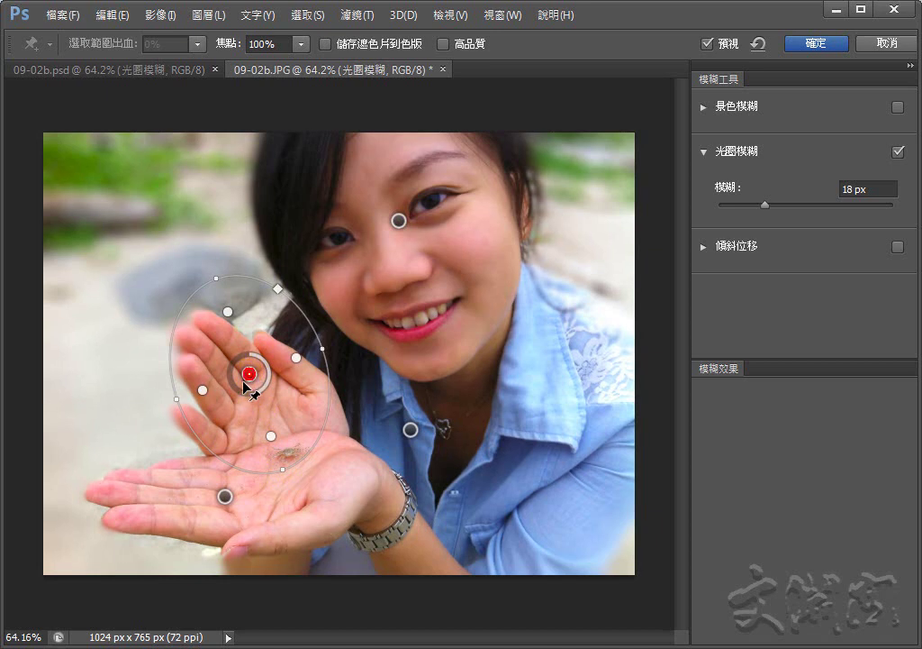
pyautogui.moveTo(251, 376); pyautogui.dragTo(237, 391)
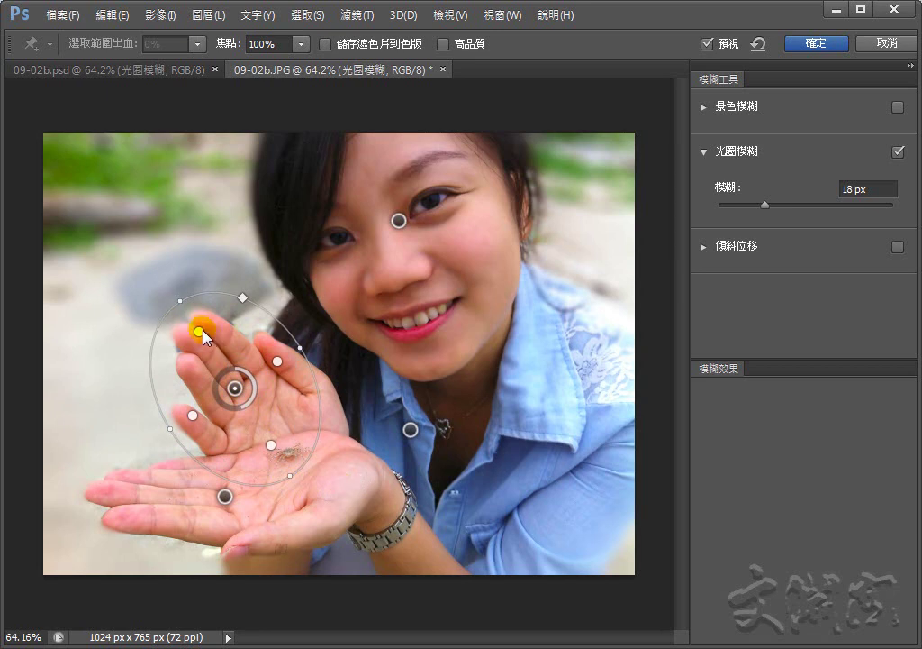
pyautogui.moveTo(203, 330); pyautogui.dragTo(193, 321)
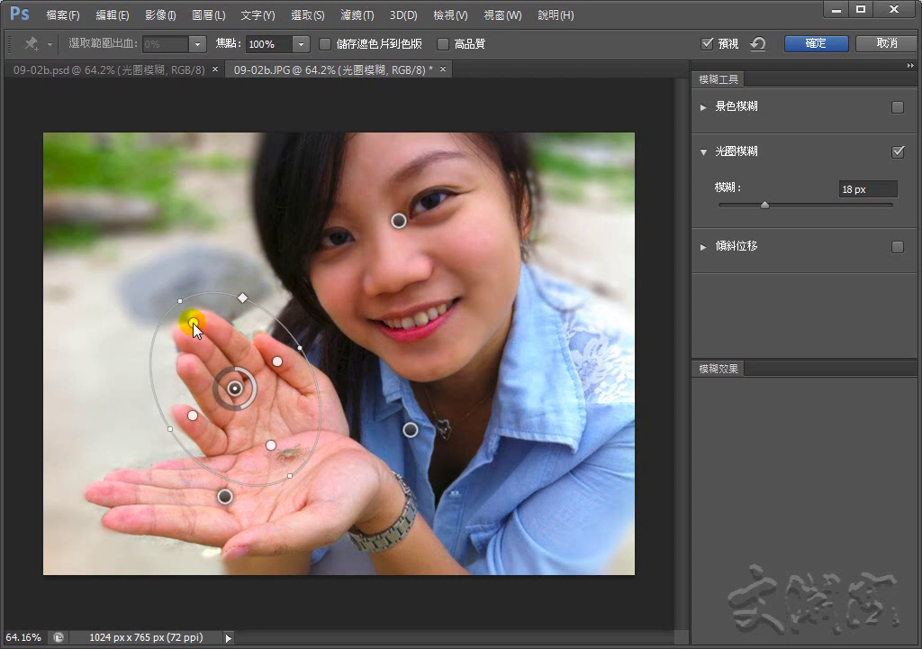
pyautogui.moveTo(192, 327); pyautogui.dragTo(188, 320)
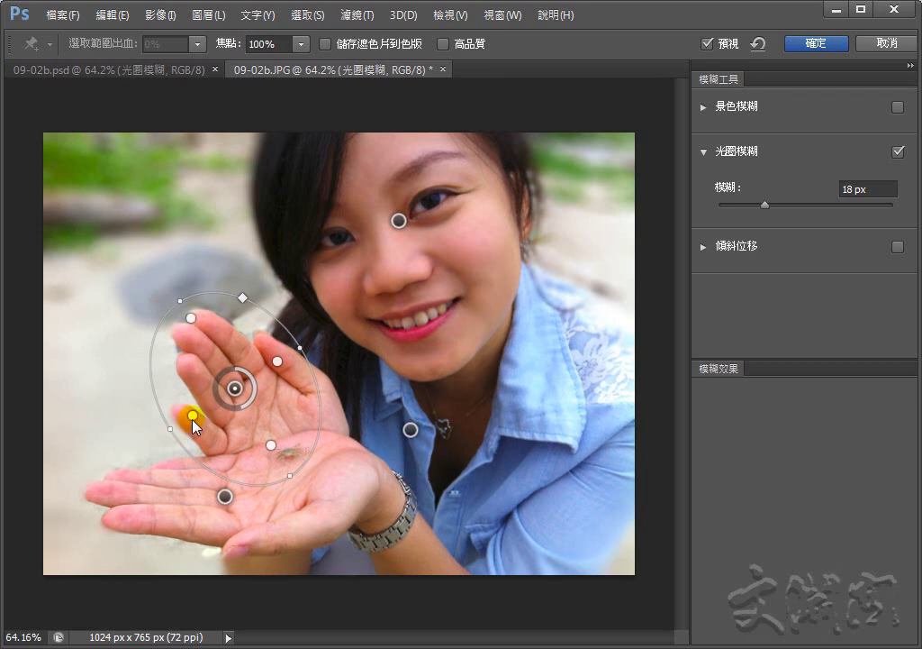
pyautogui.moveTo(193, 419); pyautogui.dragTo(195, 413)
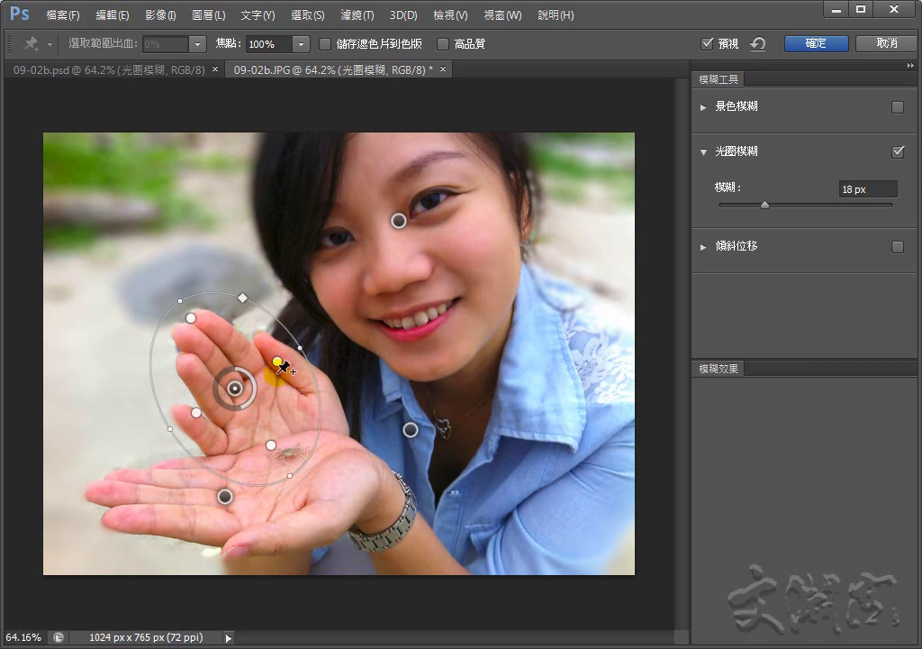
pyautogui.moveTo(276, 368); pyautogui.dragTo(264, 374)
# Commit the iris blur to the portrait photo with OK.
pyautogui.click(817, 45)
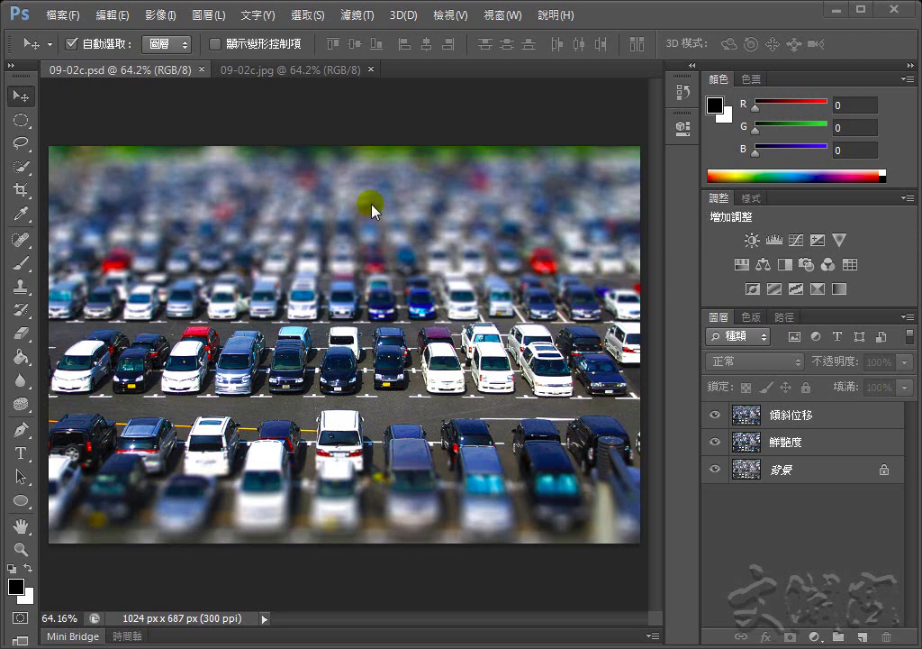
# Switch to the original 09-02c.jpg photo and duplicate its Background into Layer 1.
pyautogui.click(253, 76)
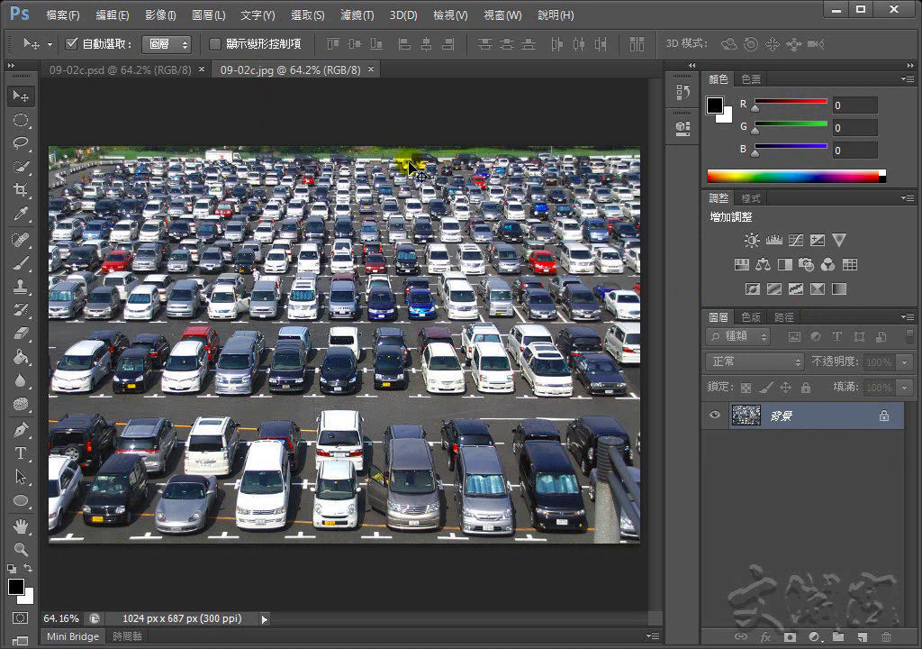
pyautogui.hotkey('ctrl', 'j')
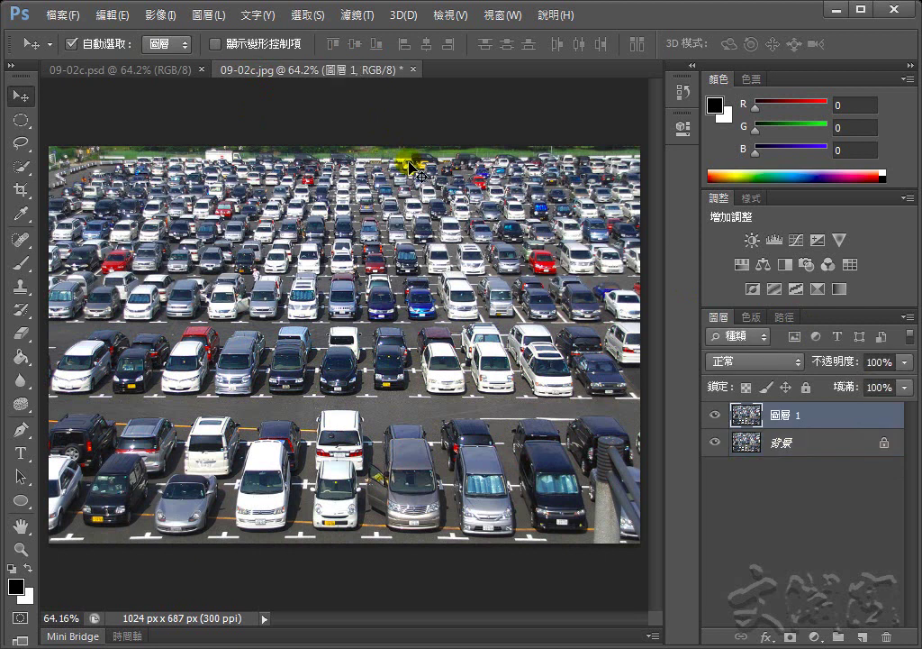
# Rename the duplicated Layer 1 to 鮮豔度 in the Layers panel.
pyautogui.doubleClick(780, 417)
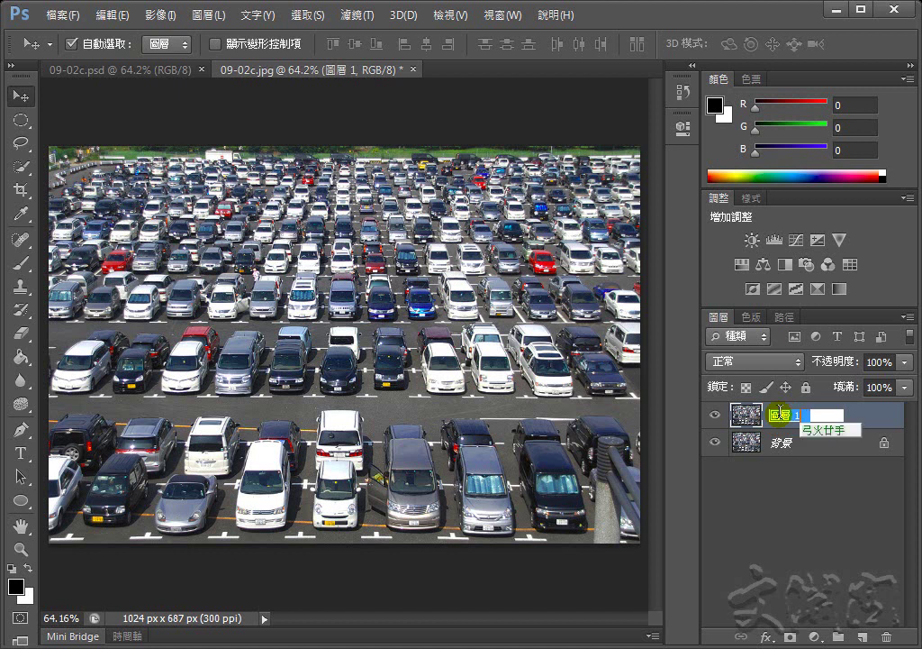
pyautogui.write('鮮utibt')
pyautogui.press('space')
pyautogui.write('ite')
pyautogui.press('space')
pyautogui.press('Return')
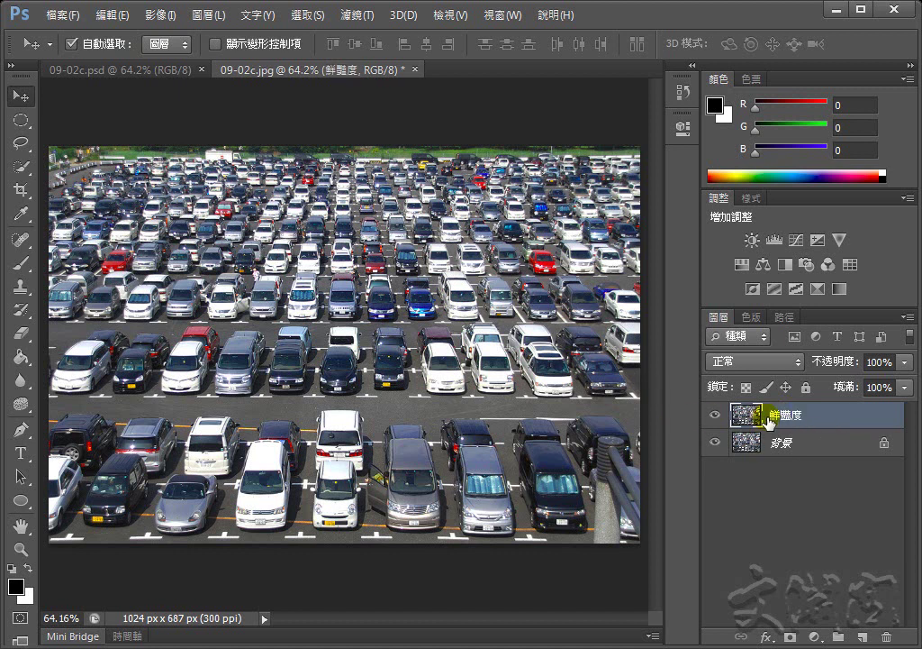
# Apply Levels with white input 210 and gamma 0.70, then toggle the layer to compare.
pyautogui.click(167, 16)
pyautogui.moveTo(238, 61)
pyautogui.click(427, 88)
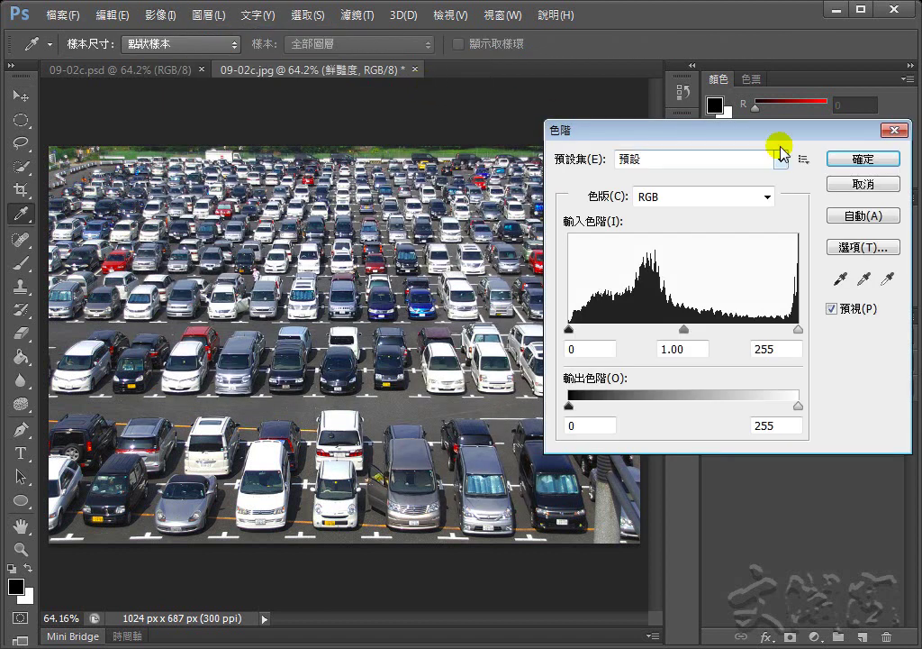
pyautogui.moveTo(780, 131); pyautogui.dragTo(565, 123)
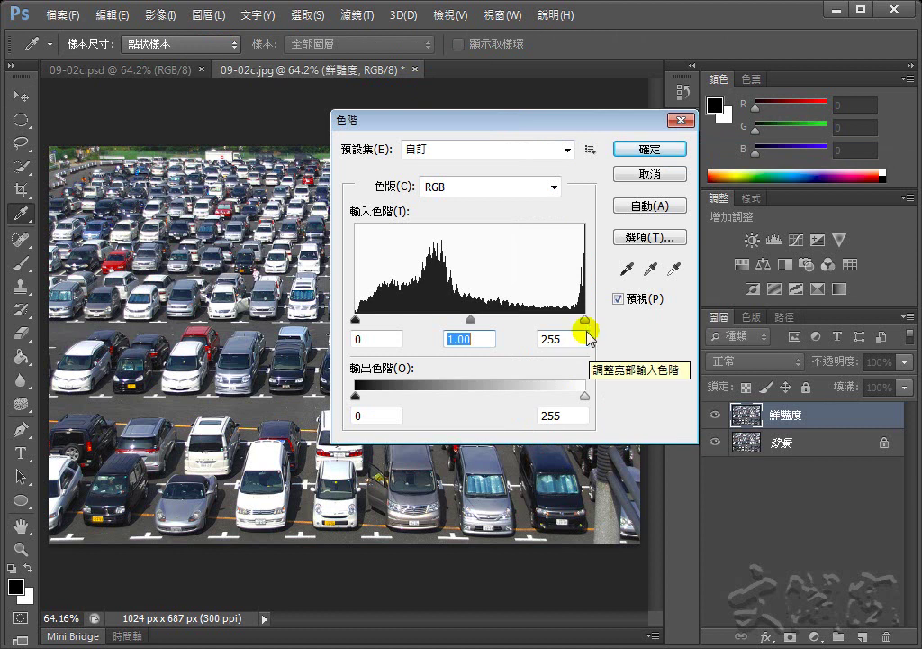
pyautogui.moveTo(584, 319)
pyautogui.mouseDown()
pyautogui.moveTo(539, 326)
pyautogui.moveTo(546, 331)
pyautogui.mouseUp()
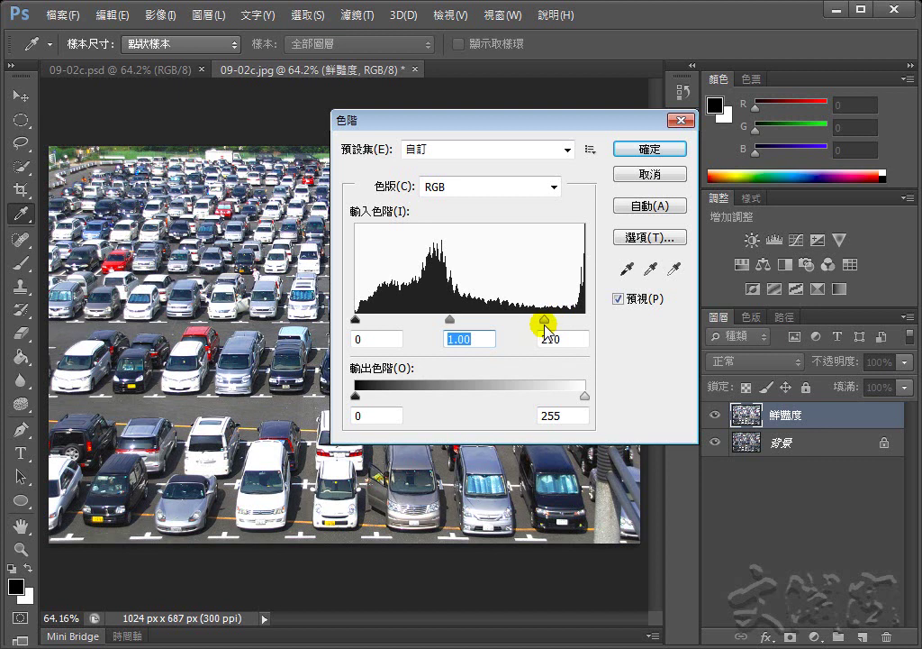
pyautogui.click(545, 324)
pyautogui.moveTo(452, 326); pyautogui.dragTo(453, 326)
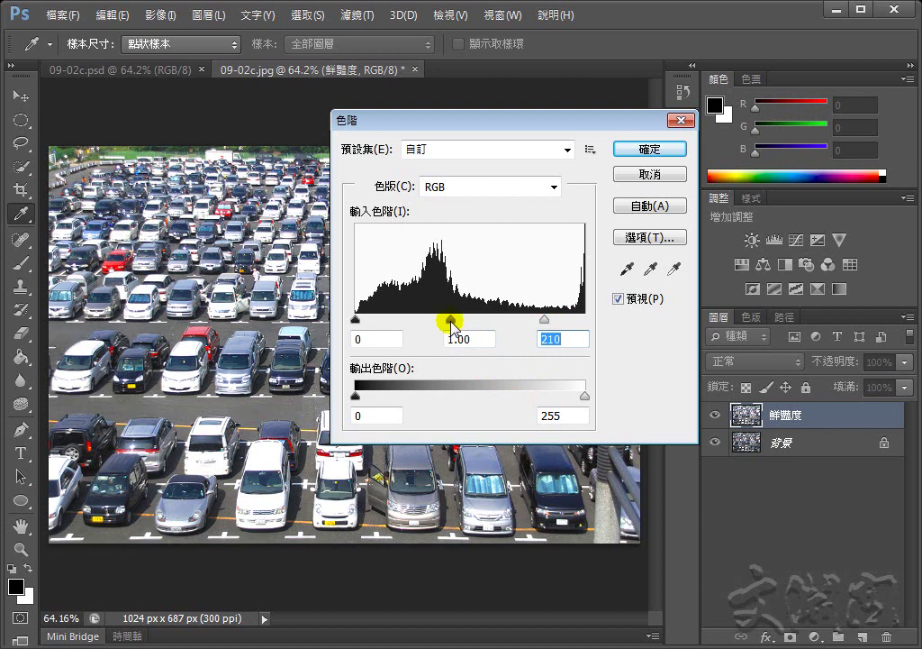
pyautogui.moveTo(452, 325); pyautogui.dragTo(474, 322)
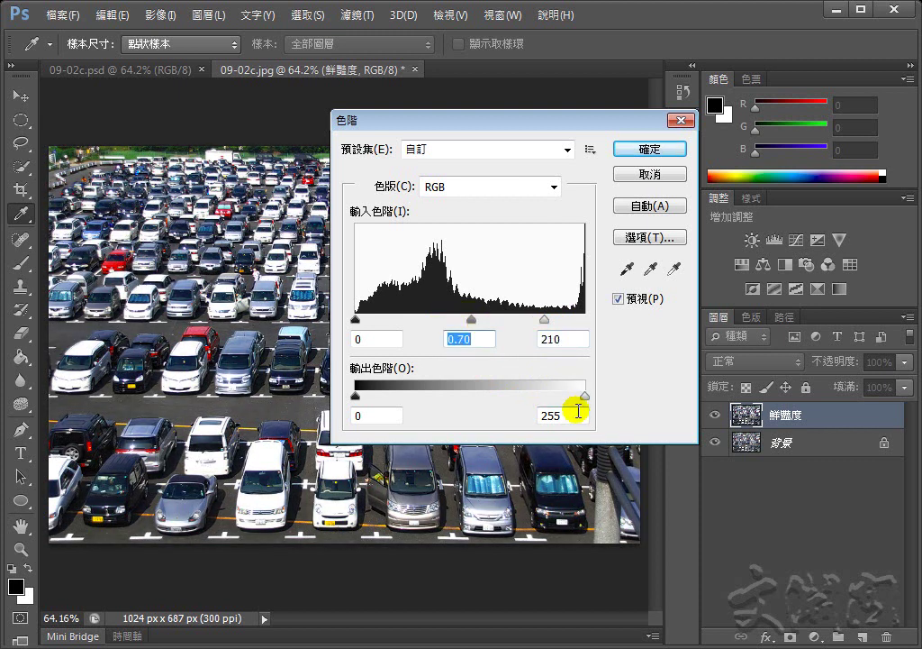
pyautogui.press('v')
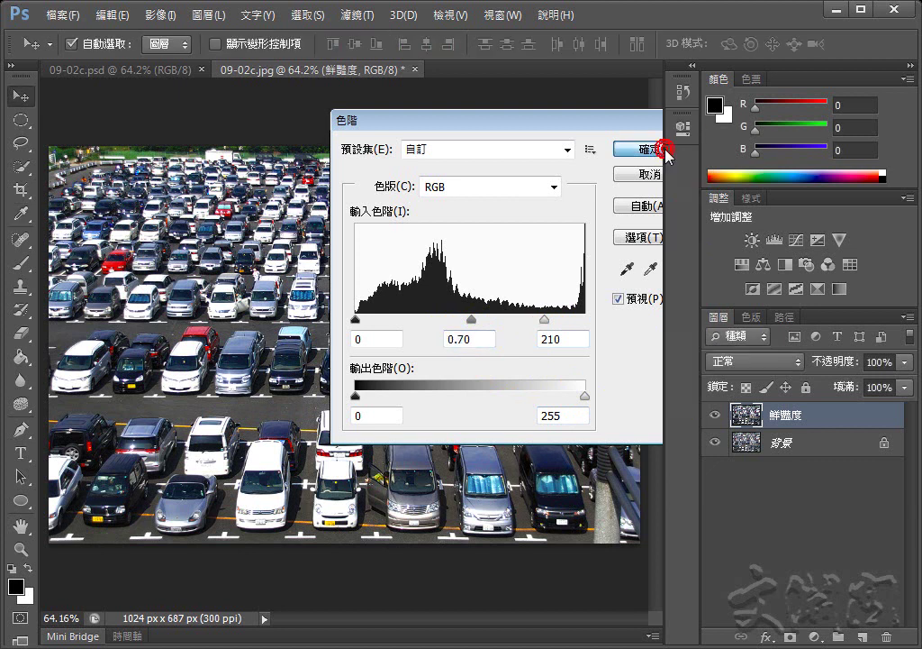
pyautogui.click(667, 151)
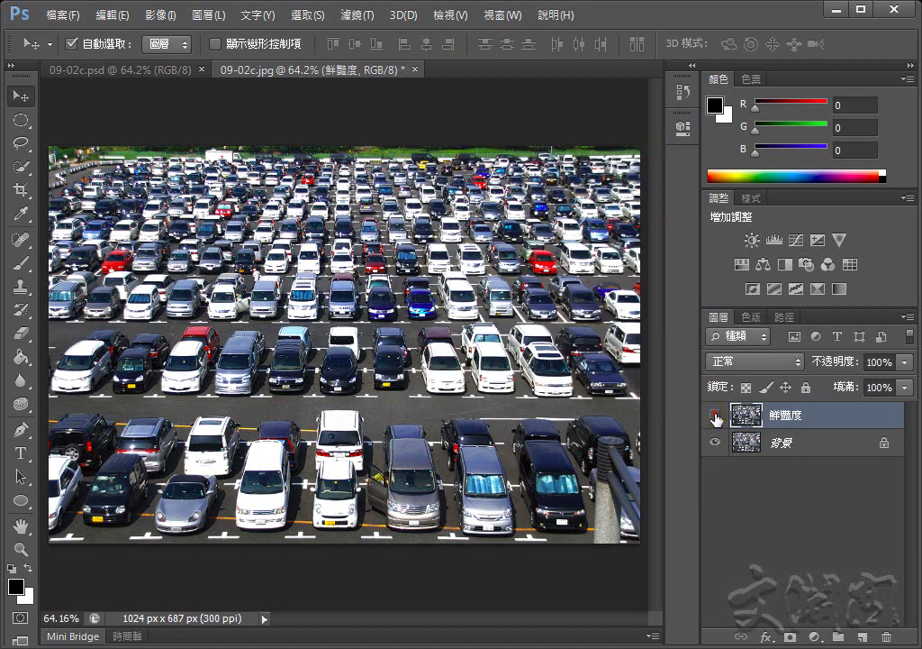
pyautogui.click(716, 417)
pyautogui.click(715, 416)
# Apply a Vibrance adjustment of +80 with Saturation +10 to the 鮮豔度 layer.
pyautogui.click(160, 14)
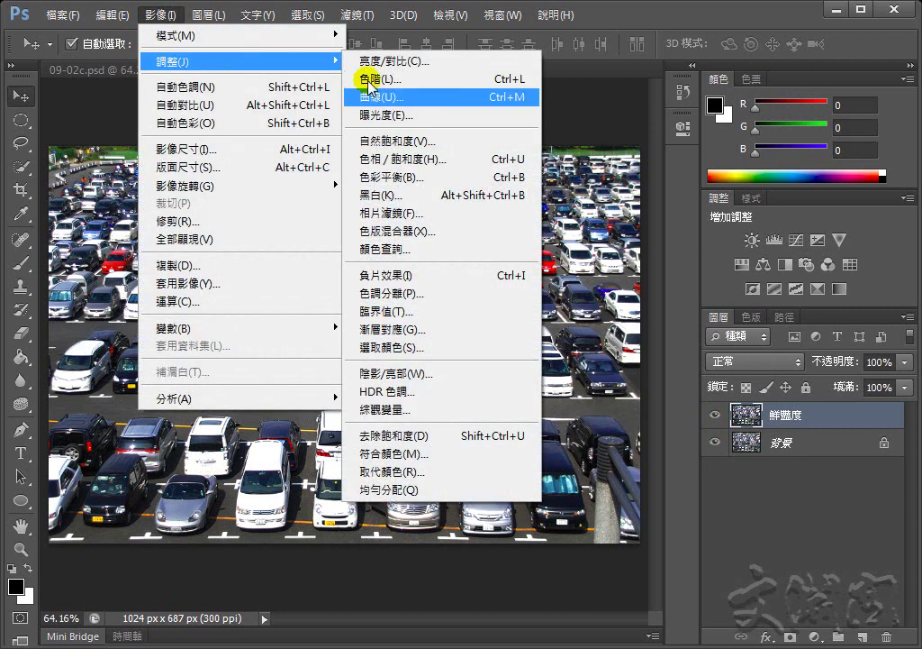
pyautogui.moveTo(173, 61)
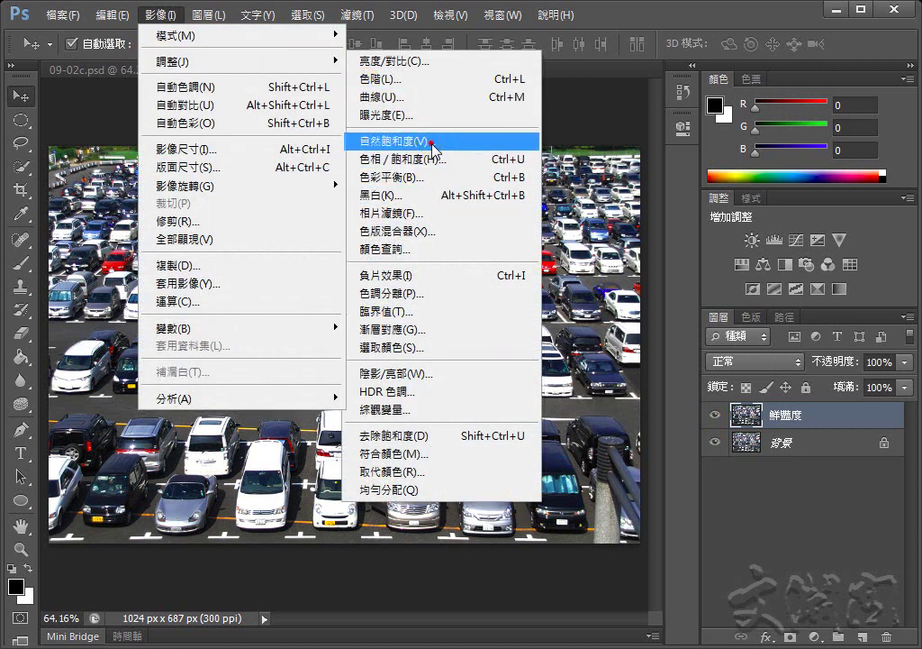
pyautogui.click(487, 144)
pyautogui.moveTo(741, 146); pyautogui.dragTo(420, 145)
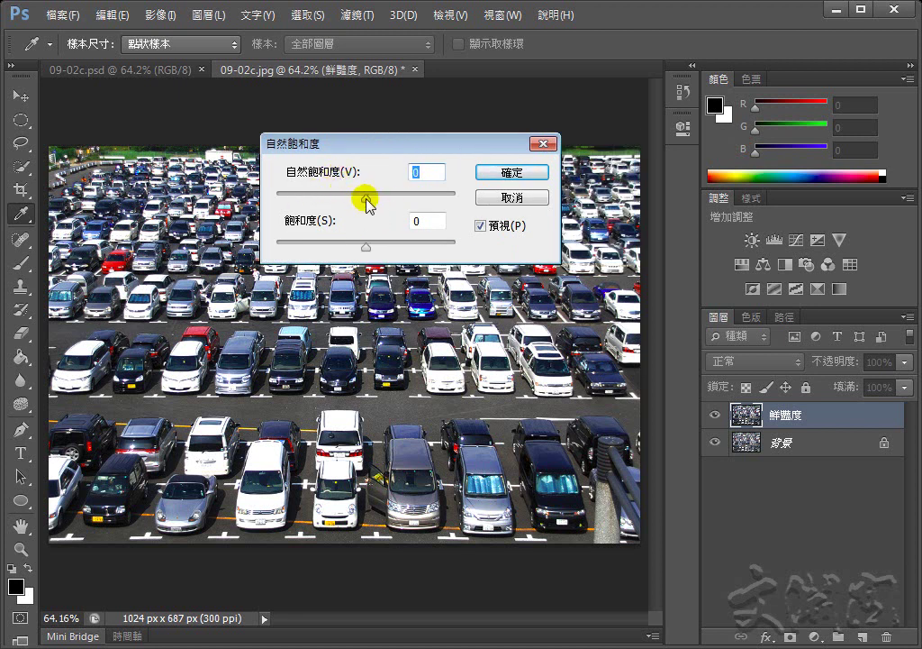
pyautogui.moveTo(366, 200); pyautogui.dragTo(437, 198)
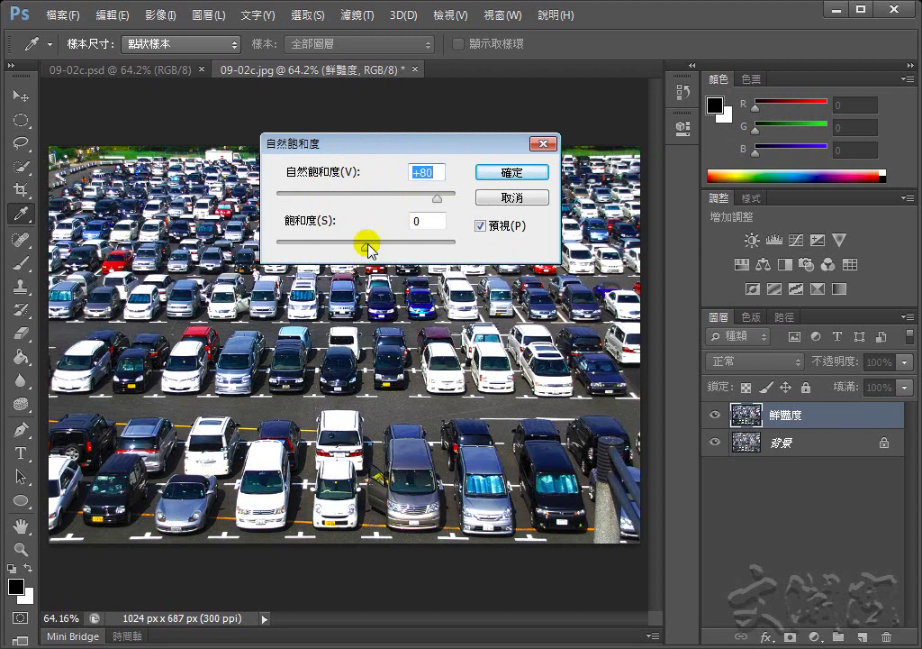
pyautogui.moveTo(365, 245); pyautogui.dragTo(375, 249)
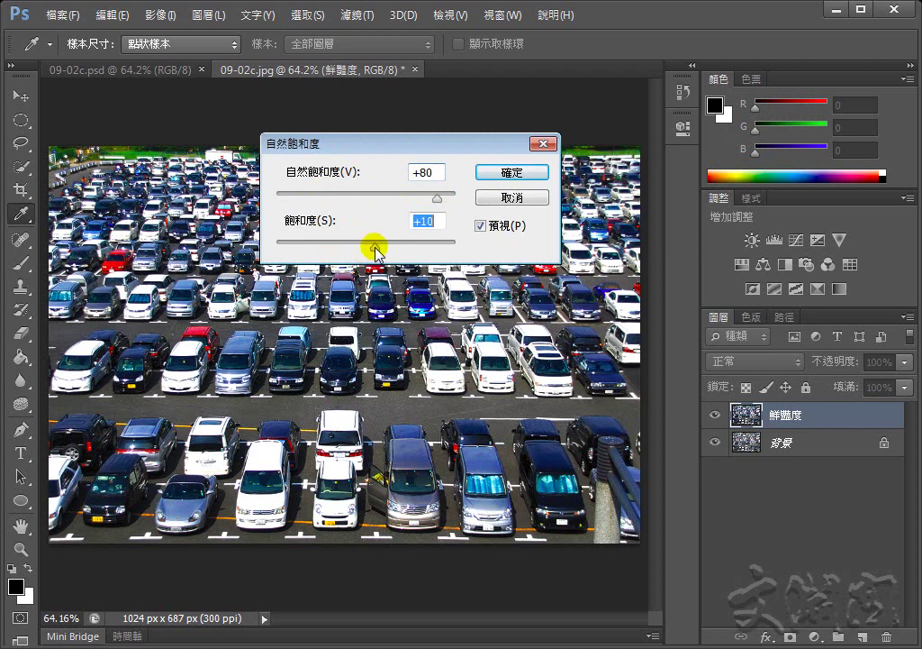
pyautogui.moveTo(478, 146); pyautogui.dragTo(748, 126)
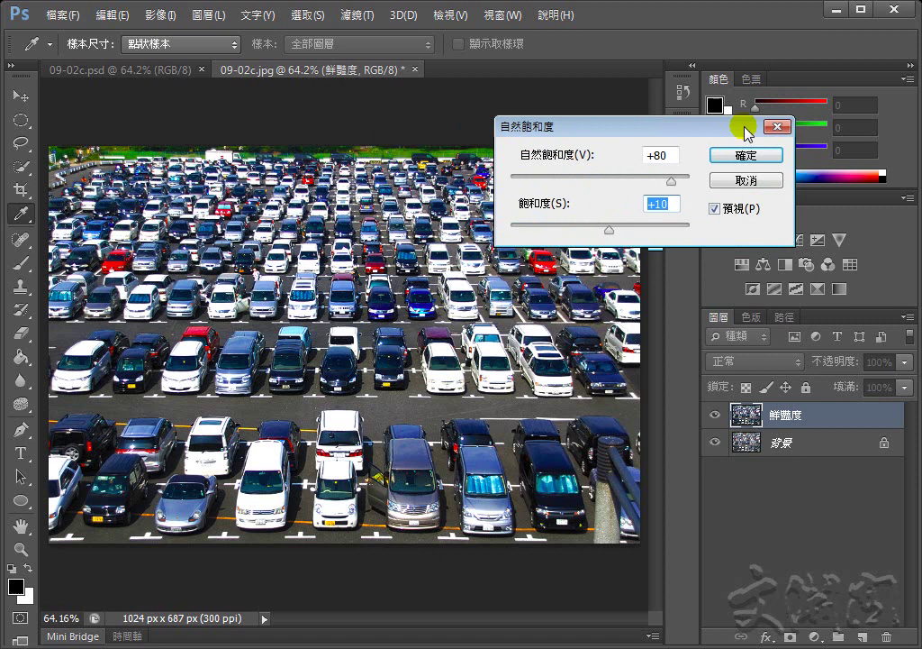
pyautogui.click(782, 153)
pyautogui.press('v')
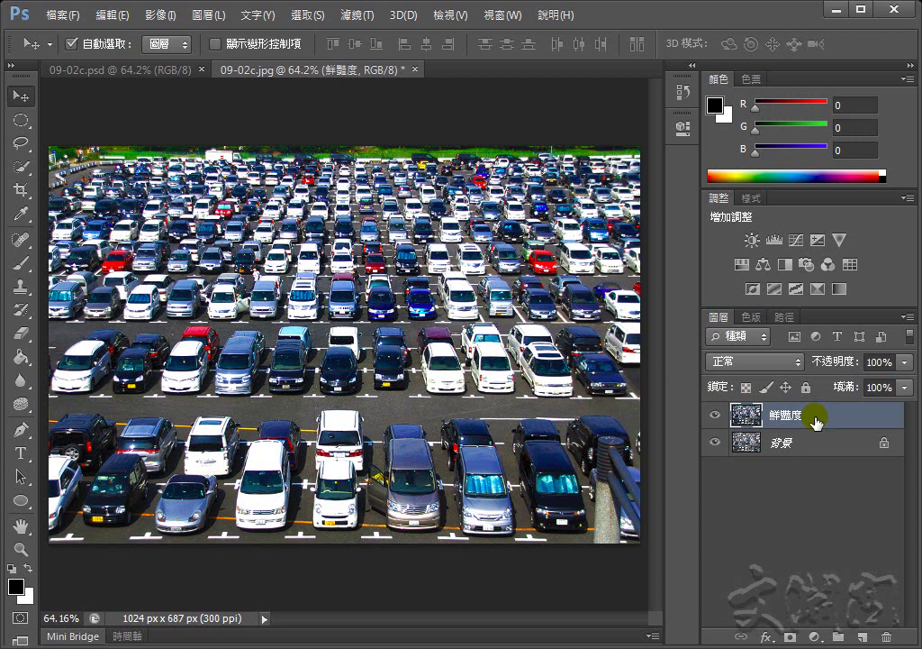
# Copy the 鮮豔度 layer with Ctrl+J and name the new top layer 傾斜位移.
pyautogui.hotkey('ctrl', 'j')
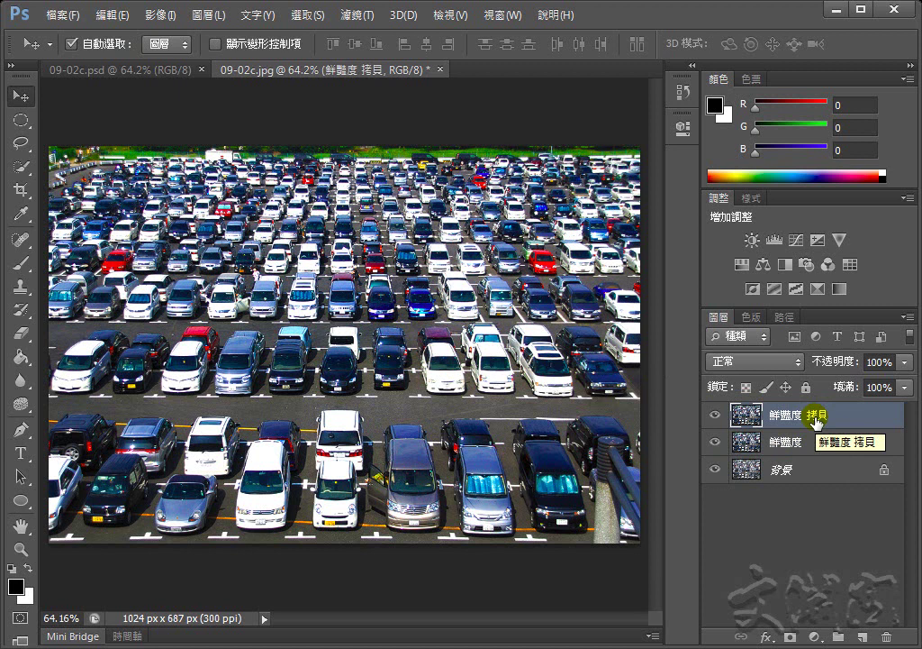
pyautogui.doubleClick(816, 419)
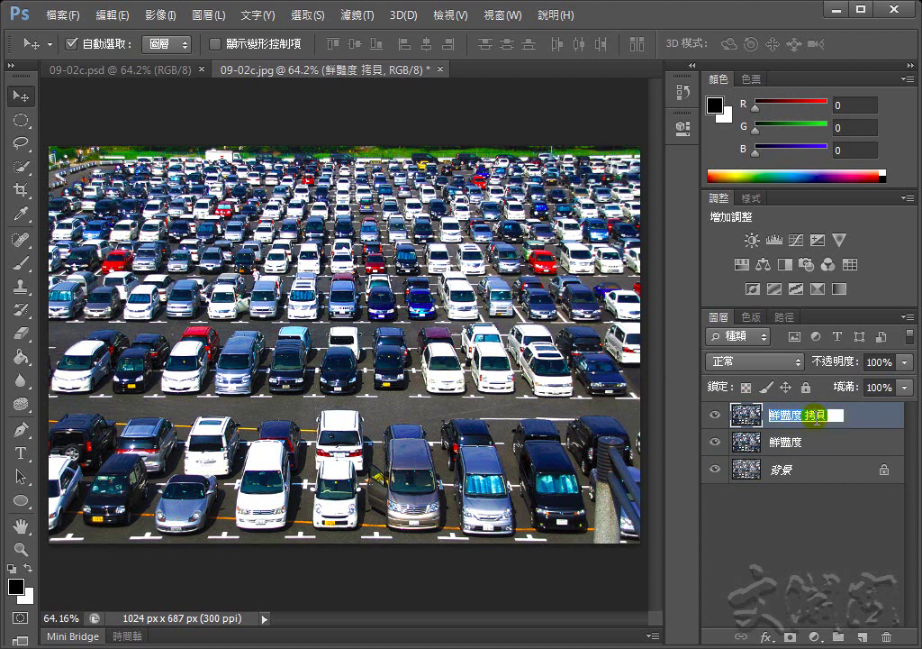
pyautogui.write('心')
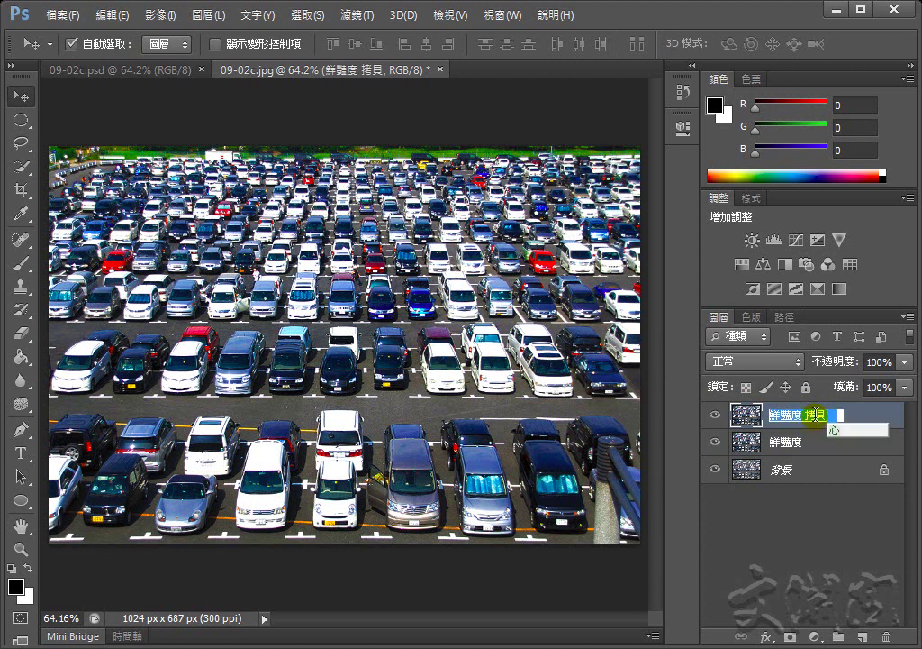
pyautogui.write('一金')
pyautogui.write('頓')
pyautogui.write('人卜廿')
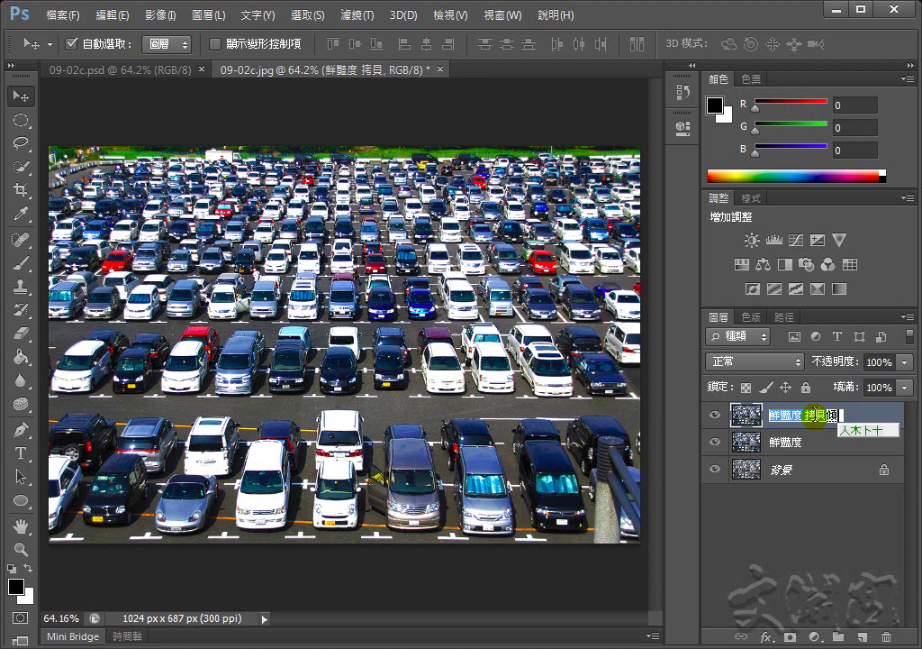
pyautogui.write('位移')
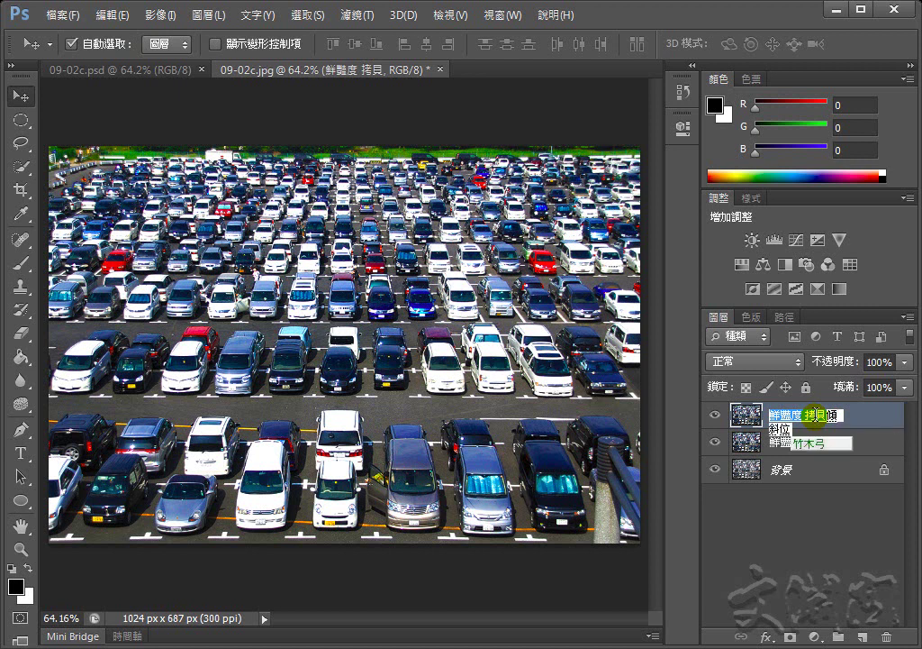
pyautogui.press('Return')
pyautogui.press('Return')
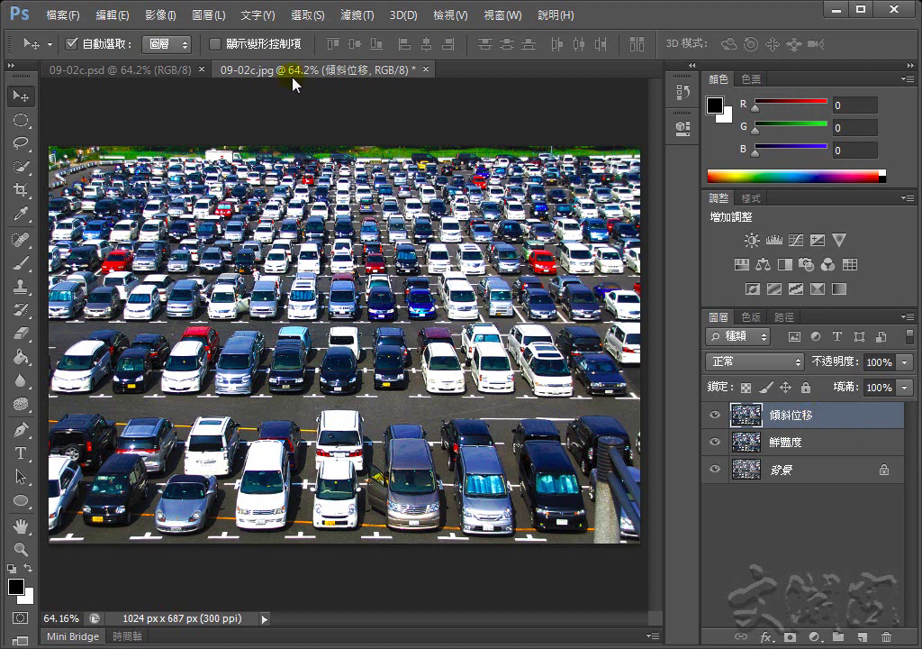
# Open Filter > Blur > Tilt-Shift on 傾斜位移 and set its Blur to 18 px.
pyautogui.click(354, 16)
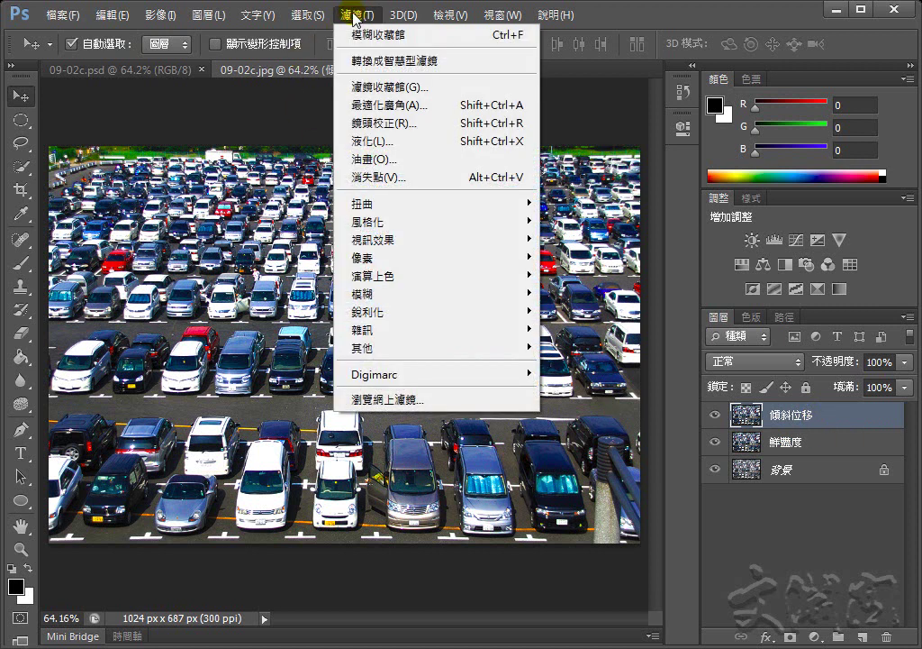
pyautogui.moveTo(405, 294)
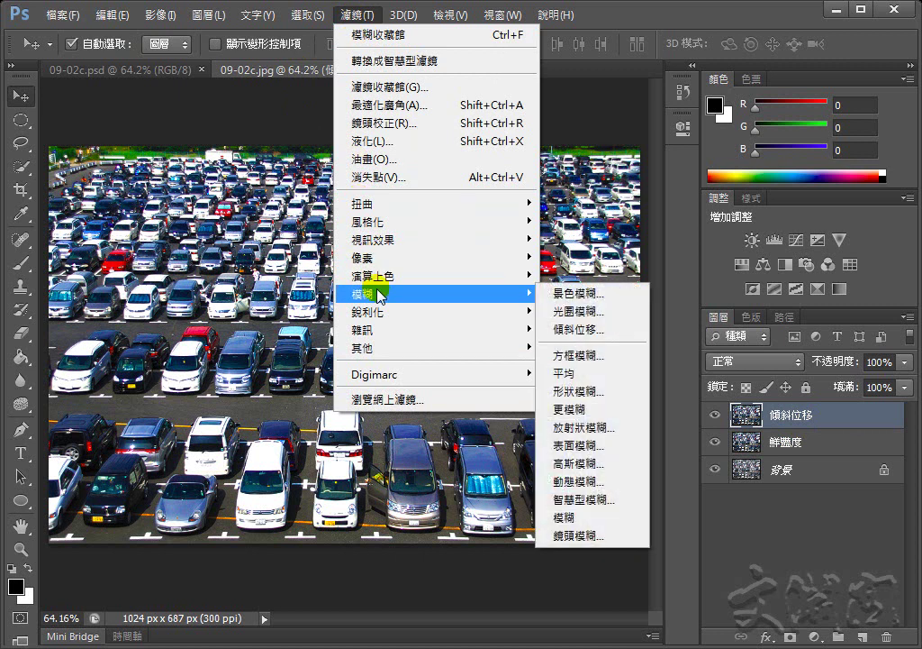
pyautogui.click(618, 331)
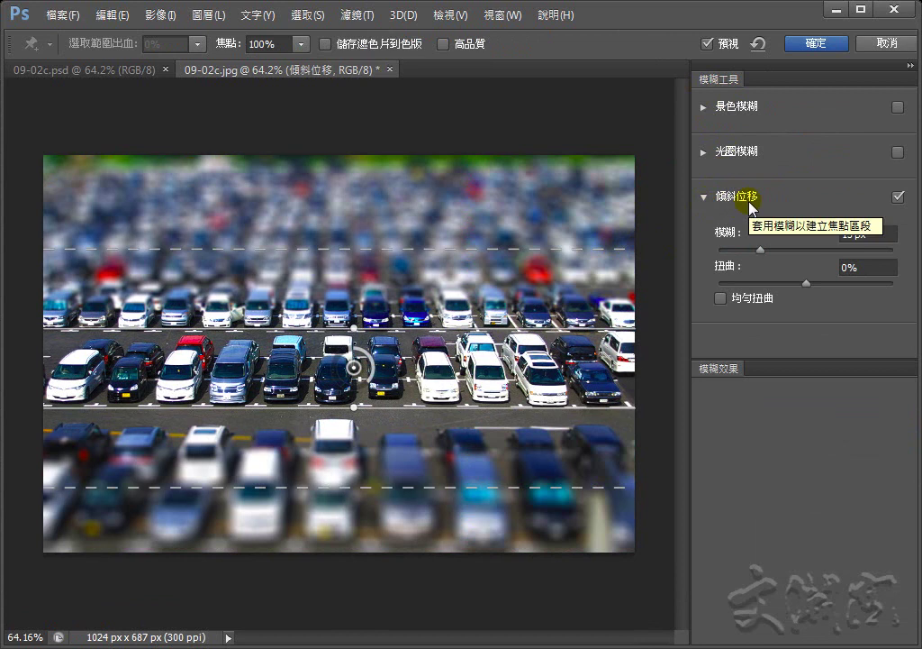
pyautogui.click(852, 234)
pyautogui.write('18')
pyautogui.press('Return')
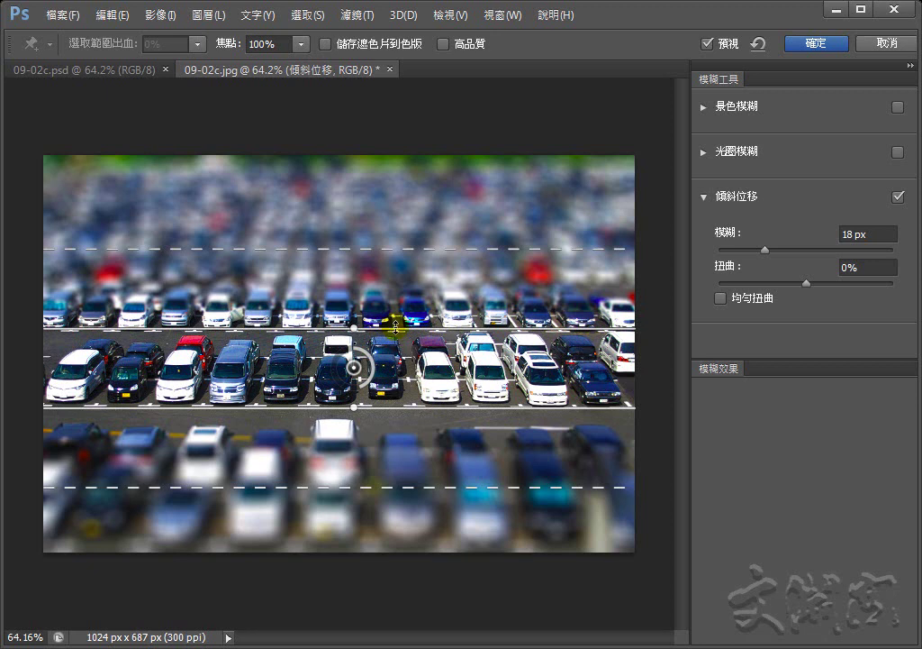
# Widen the tilt-shift sharp band over the middle car rows and stretch both blur fades outward.
pyautogui.moveTo(396, 328); pyautogui.dragTo(400, 346)
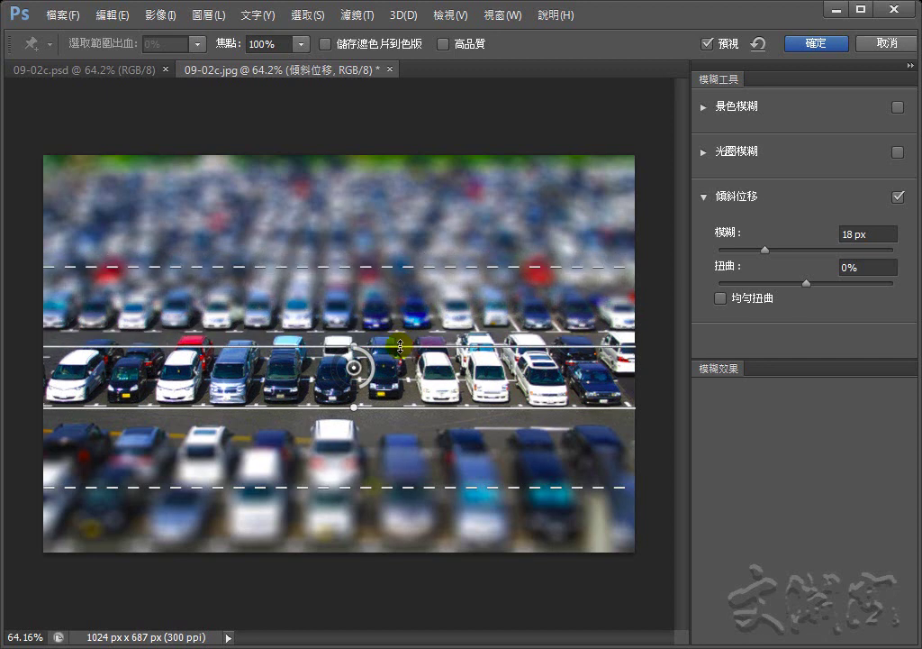
pyautogui.moveTo(400, 346); pyautogui.dragTo(402, 362)
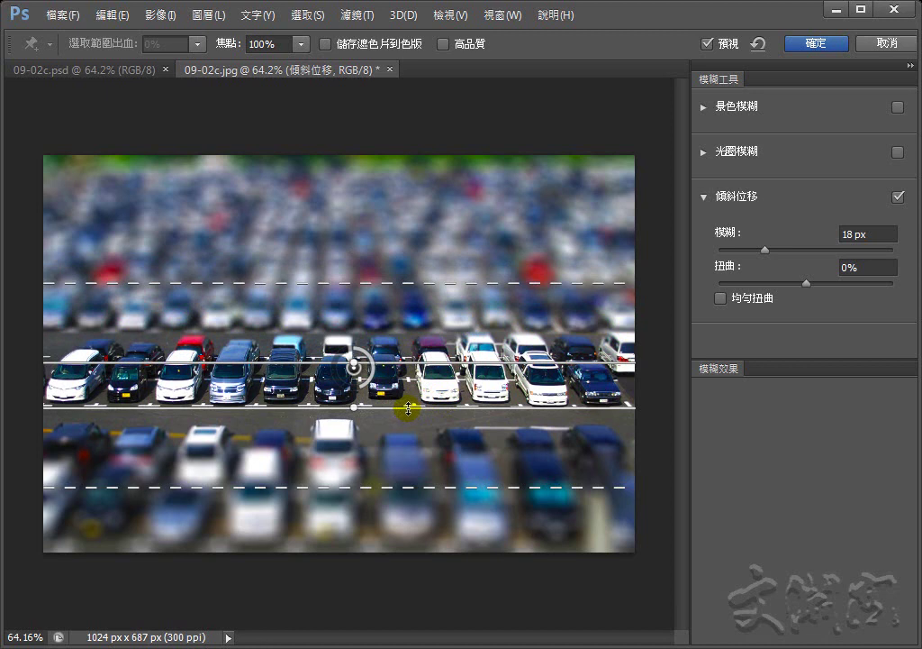
pyautogui.click(408, 408)
pyautogui.moveTo(408, 408); pyautogui.dragTo(402, 441)
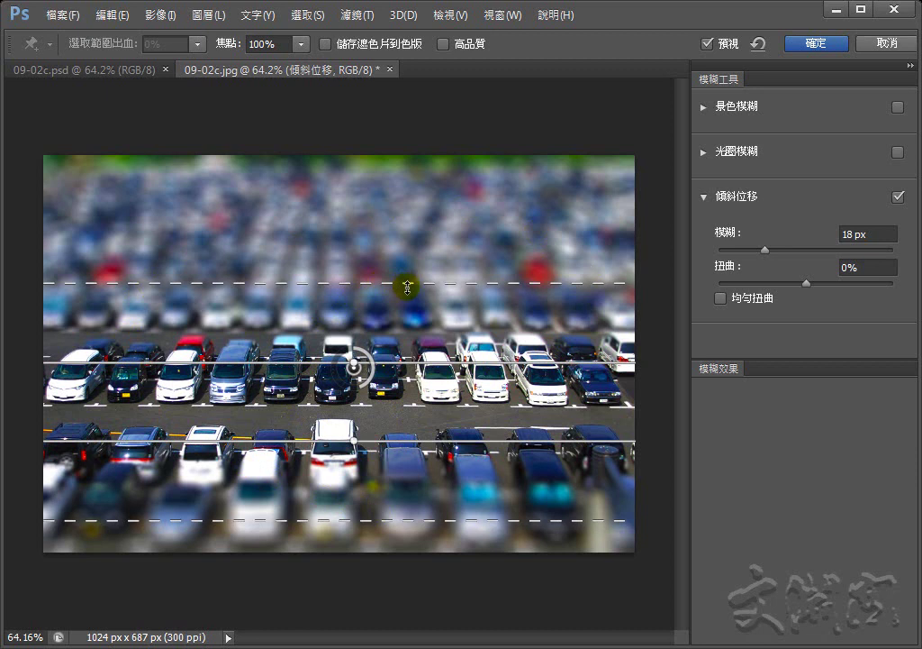
pyautogui.moveTo(407, 287)
pyautogui.mouseDown()
pyautogui.moveTo(411, 226)
pyautogui.moveTo(429, 182)
pyautogui.mouseUp()
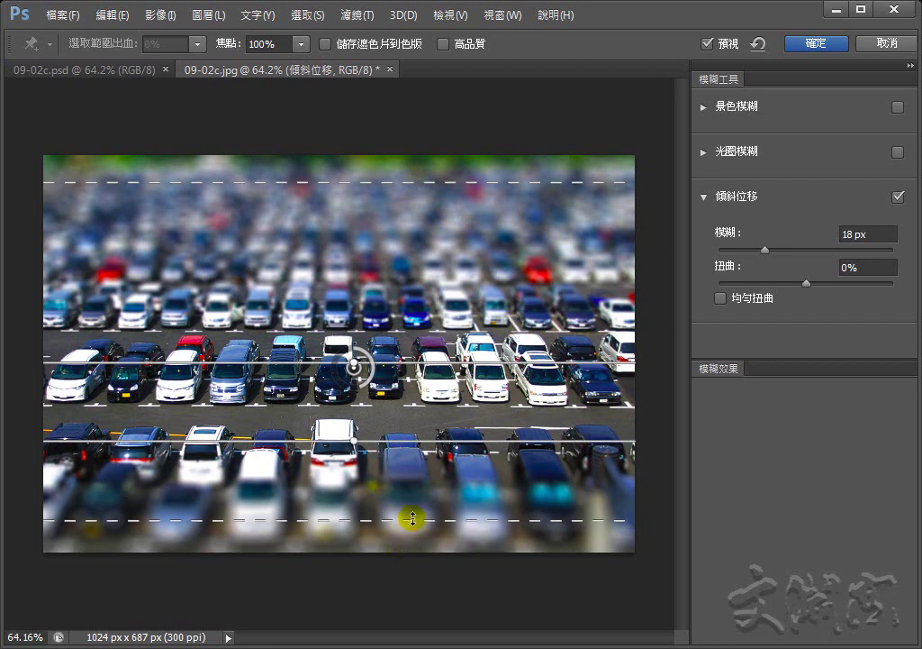
pyautogui.moveTo(413, 519)
pyautogui.mouseDown()
pyautogui.moveTo(407, 569)
pyautogui.moveTo(407, 560)
pyautogui.mouseUp()
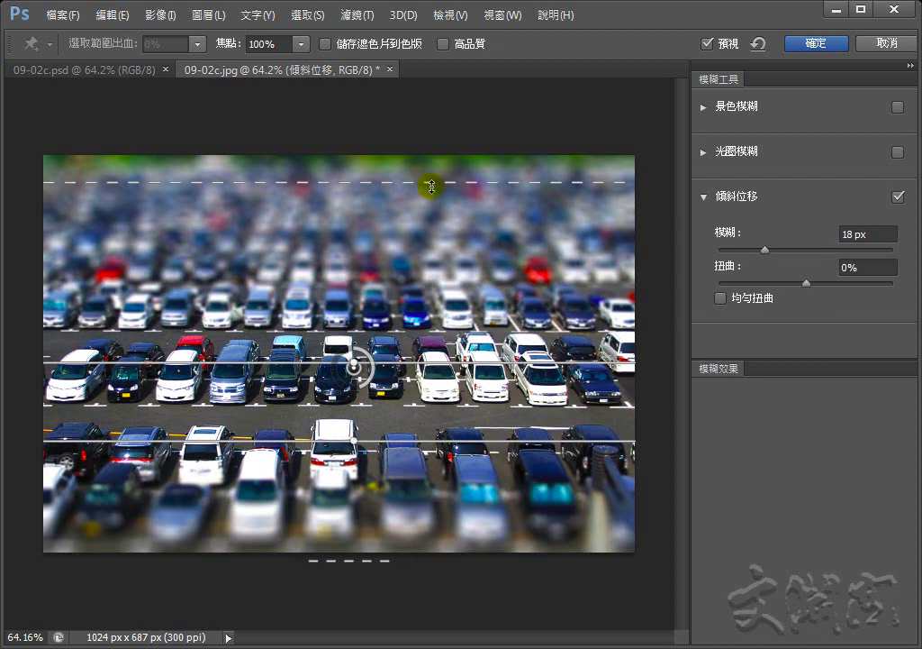
# Commit the 18 px Tilt-Shift blur on the 傾斜位移 layer, keeping the two middle car rows sharp.
pyautogui.click(839, 45)
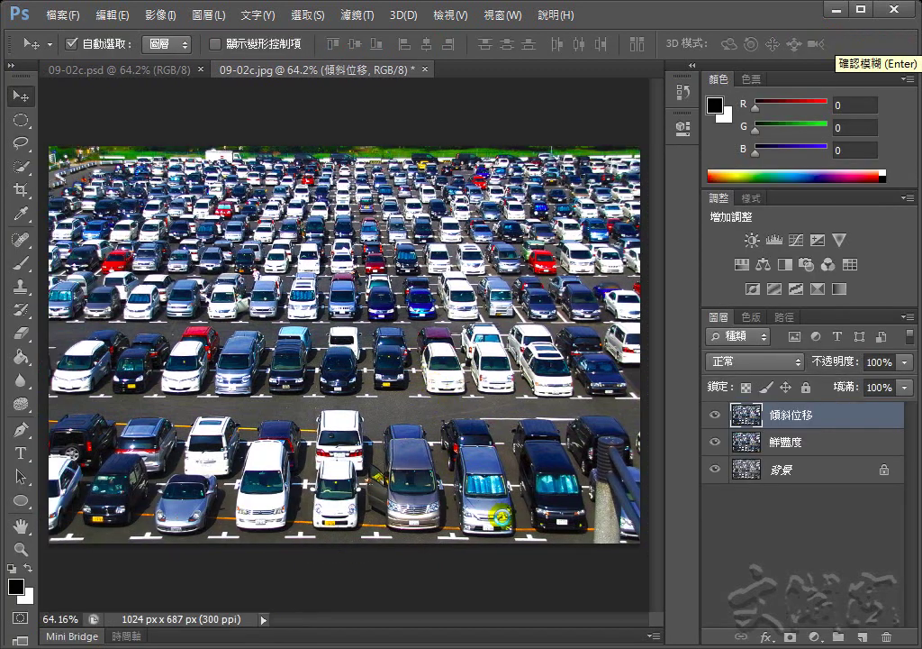